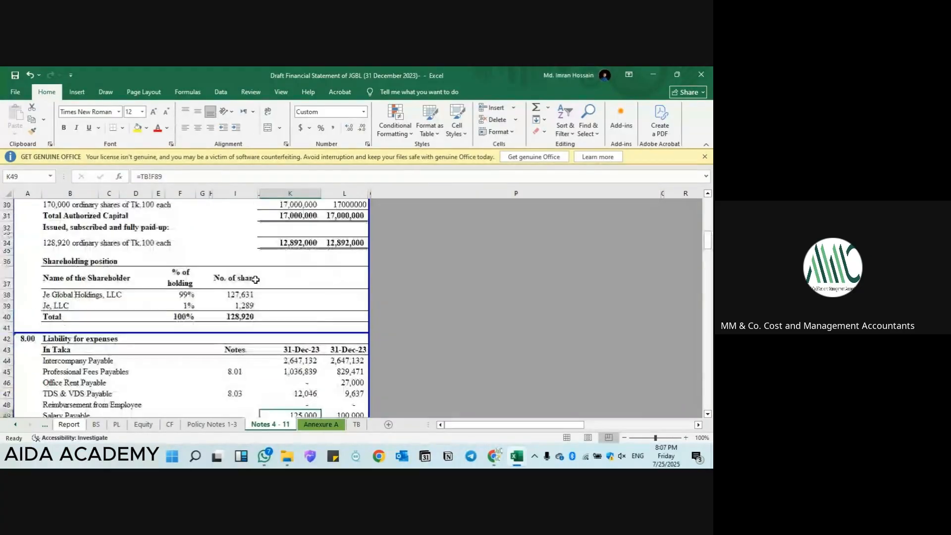
Step: In the cash flow statement, change the first operating line's label in A7 to "Net Profit before tax"
scroll(256, 280, "down", 1)
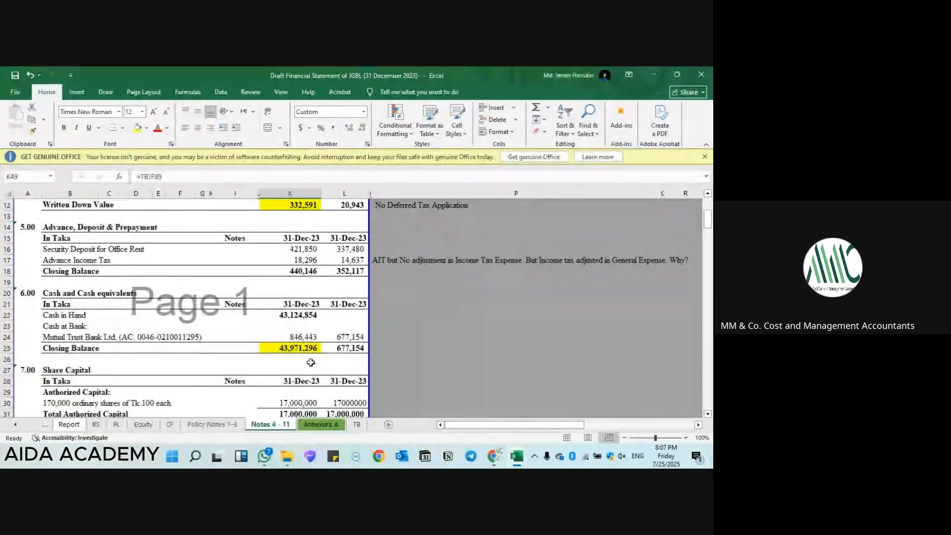
left_click(305, 349)
key("ctrl+c")
key("ctrl+Page_Up")
key("ctrl+Page_Up")
left_click(259, 271)
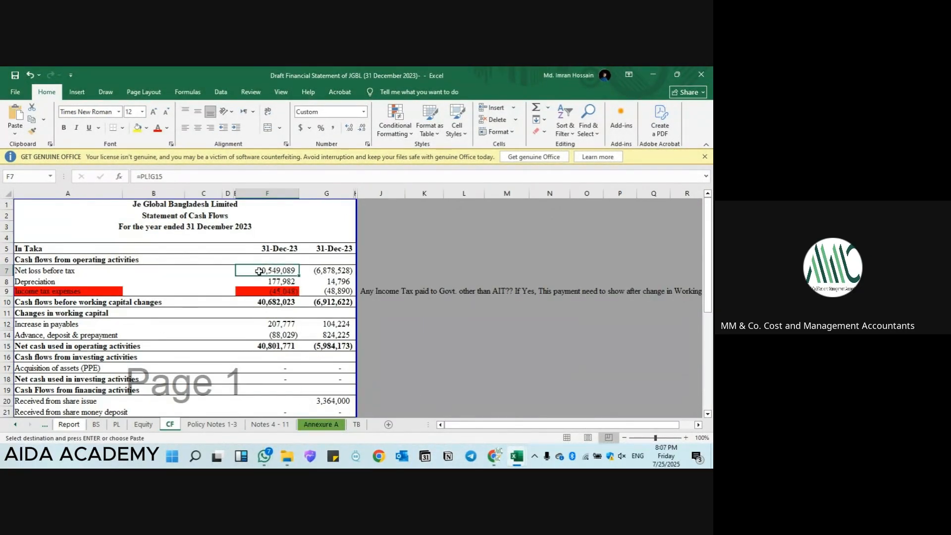
left_click(40, 273)
double_click(164, 176)
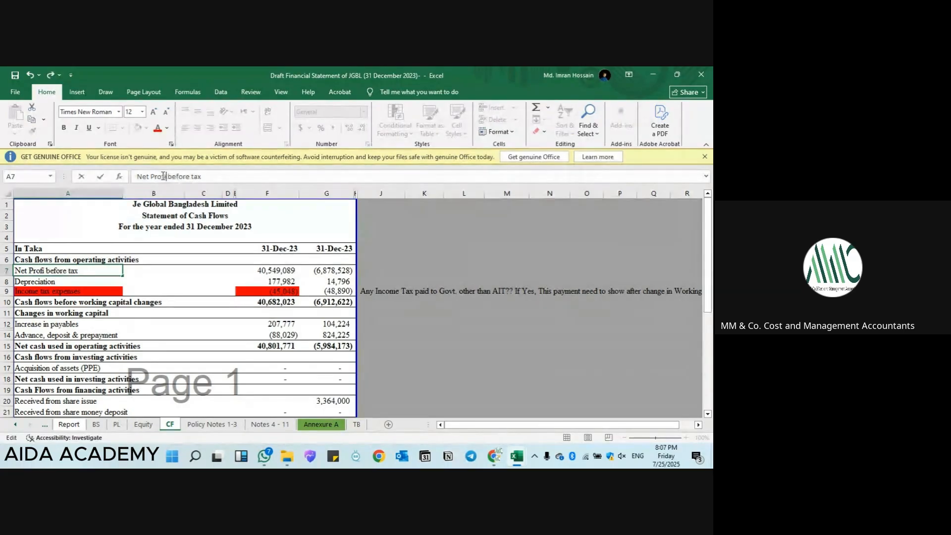
type("Profit")
key("Return")
Step: Trace the cash flow's net profit before tax figure to its source in the PL sheet and return to CF
left_click(279, 271)
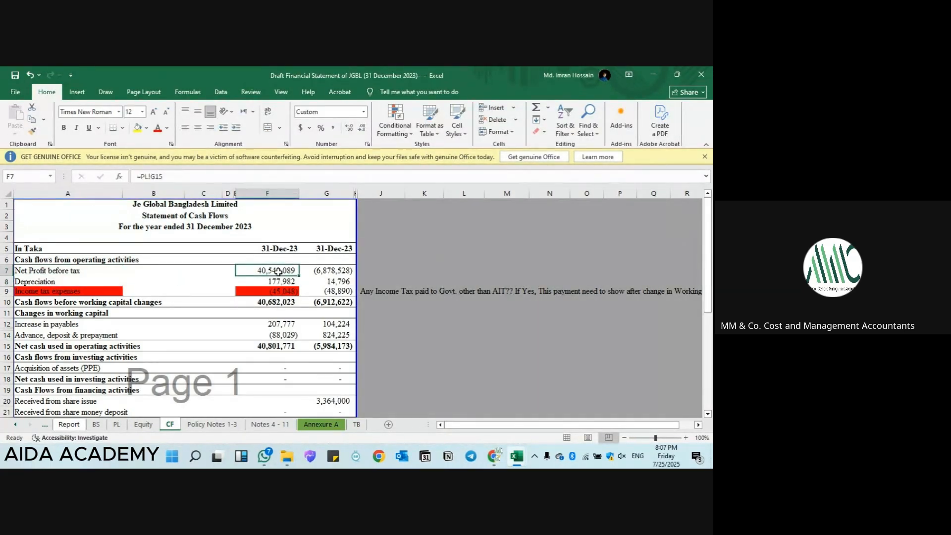
key("ctrl+bracketleft")
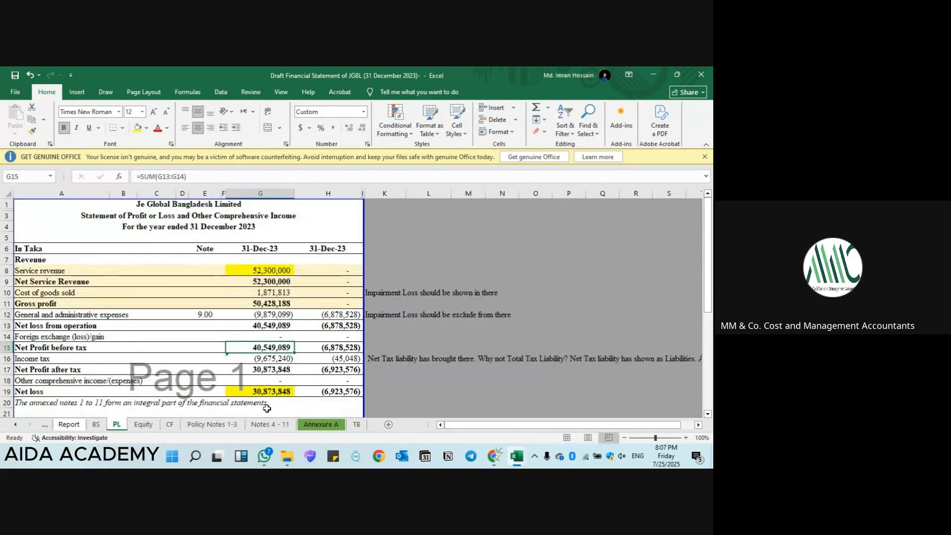
left_click(170, 425)
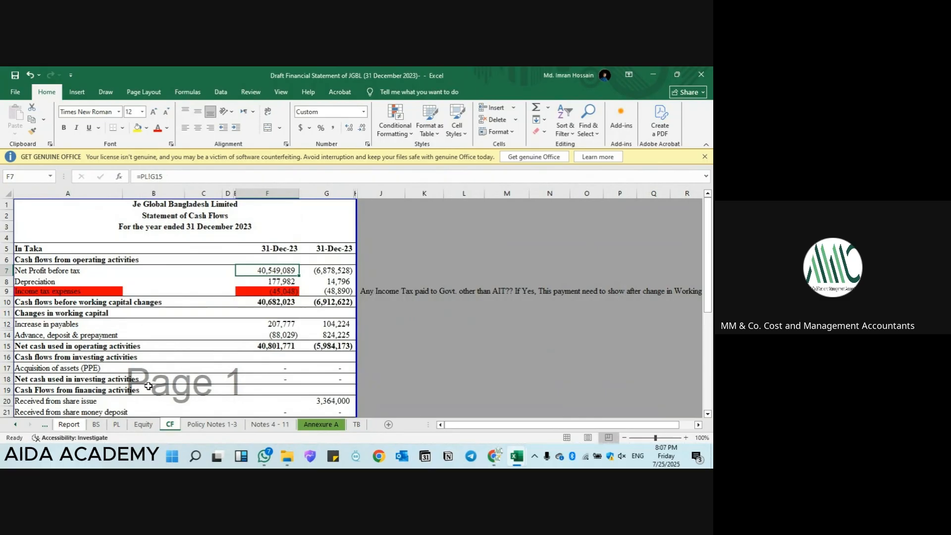
Step: In the BS sheet, remove the fill from the 31-Dec-24 amounts for advance, deposit & prepayment and cash equivalents
left_click(94, 426)
scroll(234, 334, "up", 4)
left_click_drag(265, 336, 267, 346)
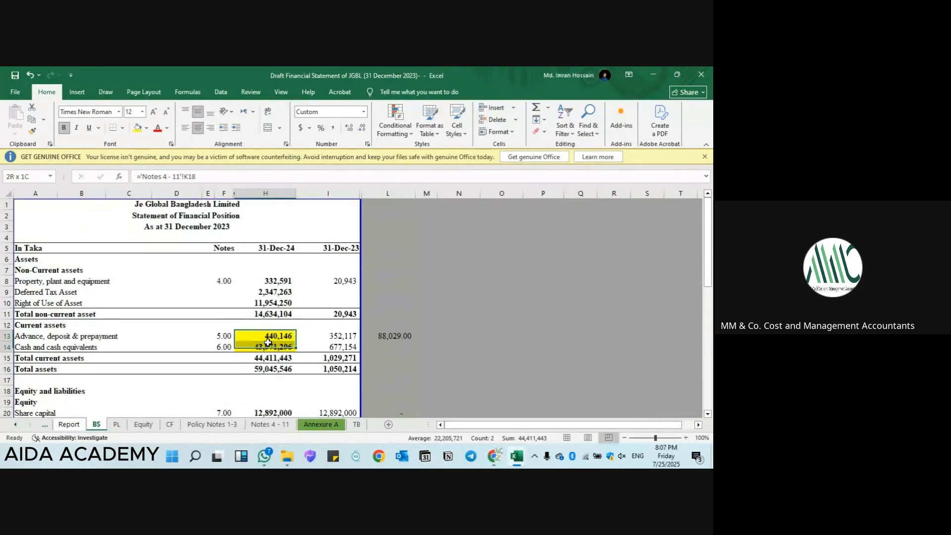
left_click(147, 128)
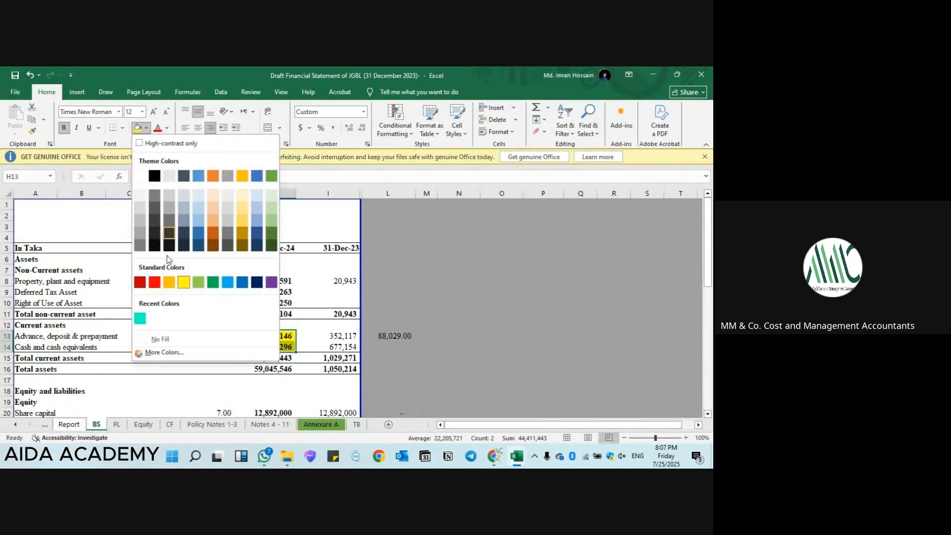
left_click(156, 340)
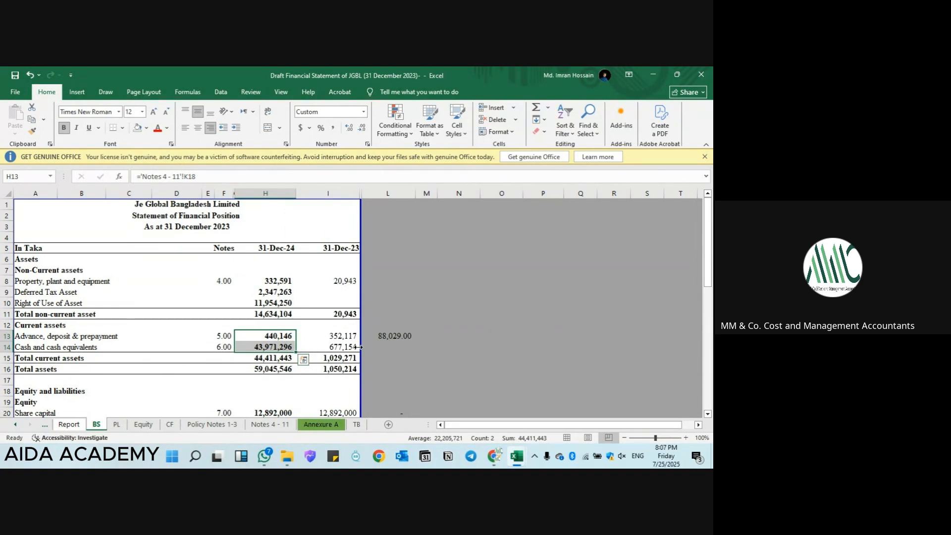
Step: Remove bold from the 31-Dec-24 amounts of the individual non-current and current asset lines
left_click_drag(277, 282, 279, 299)
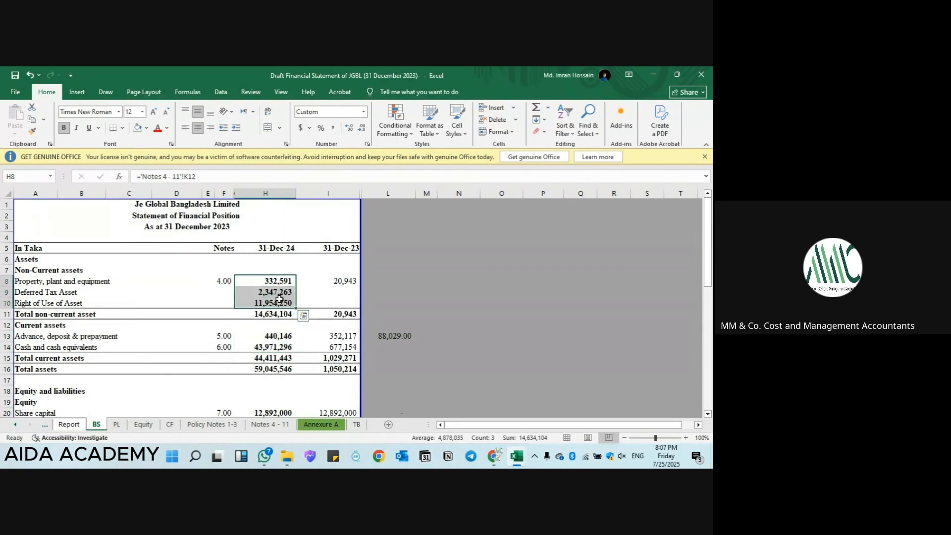
key("ctrl+b")
left_click_drag(279, 336, 280, 348)
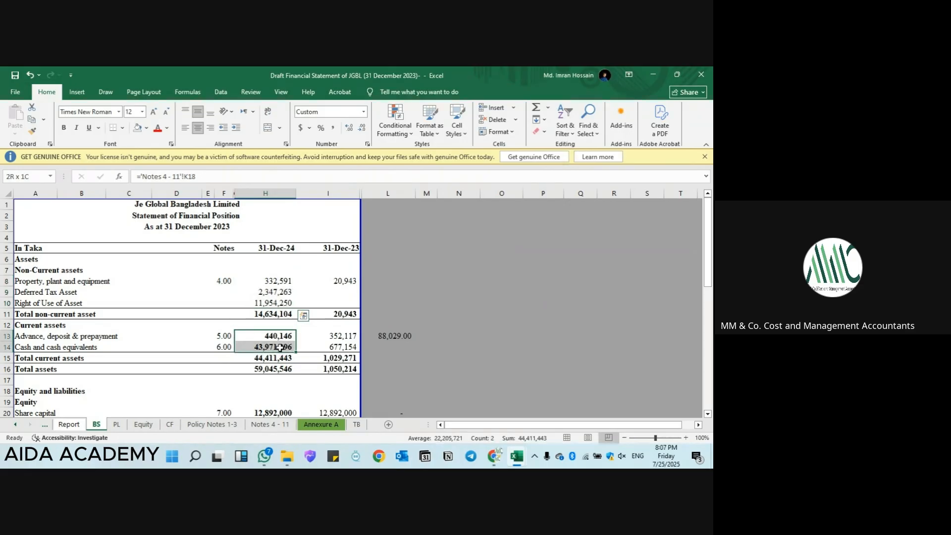
key("ctrl+b")
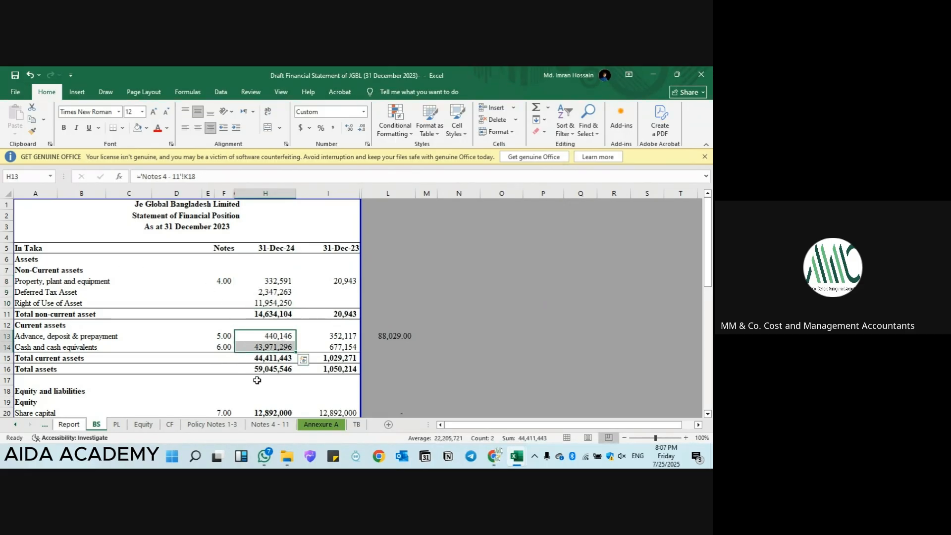
Step: Remove bold from the 31-Dec-24 share capital and retained earnings amounts
scroll(267, 342, "down", 3)
left_click(273, 320)
left_click_drag(273, 319, 273, 326)
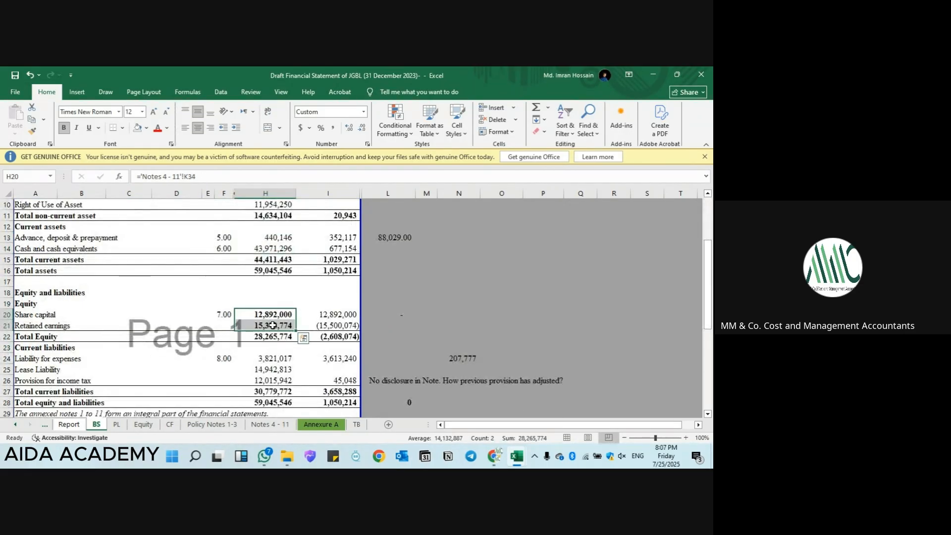
key("ctrl+b")
scroll(273, 326, "down", 3)
scroll(273, 325, "up", 6)
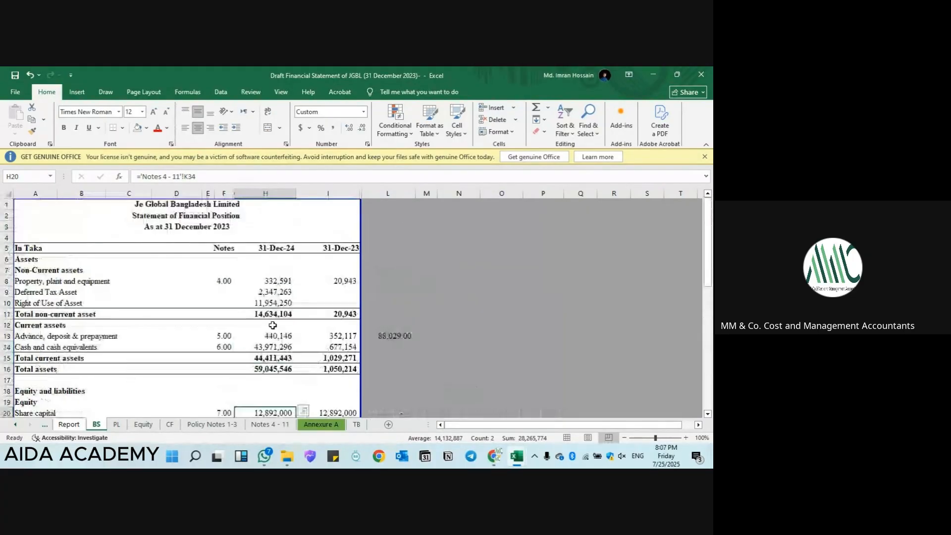
left_click_drag(29, 281, 316, 282)
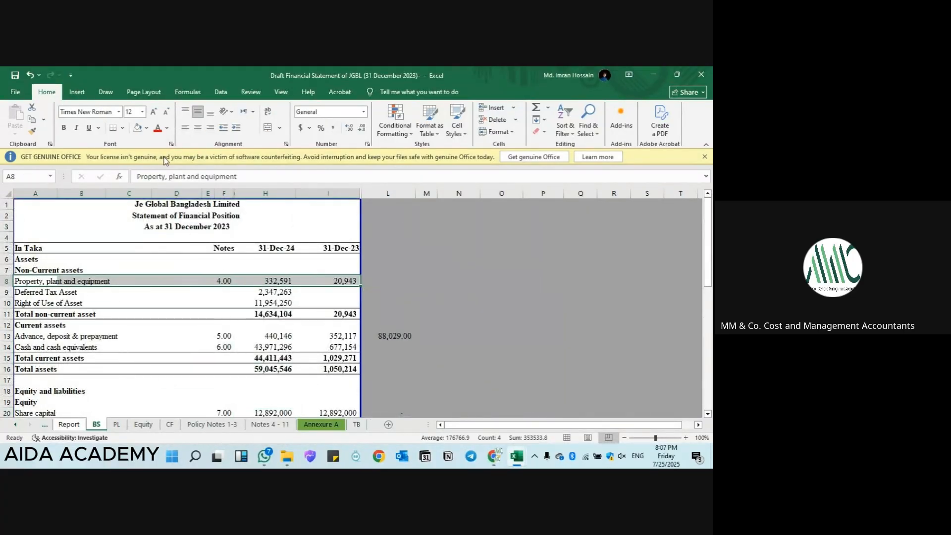
left_click(147, 128)
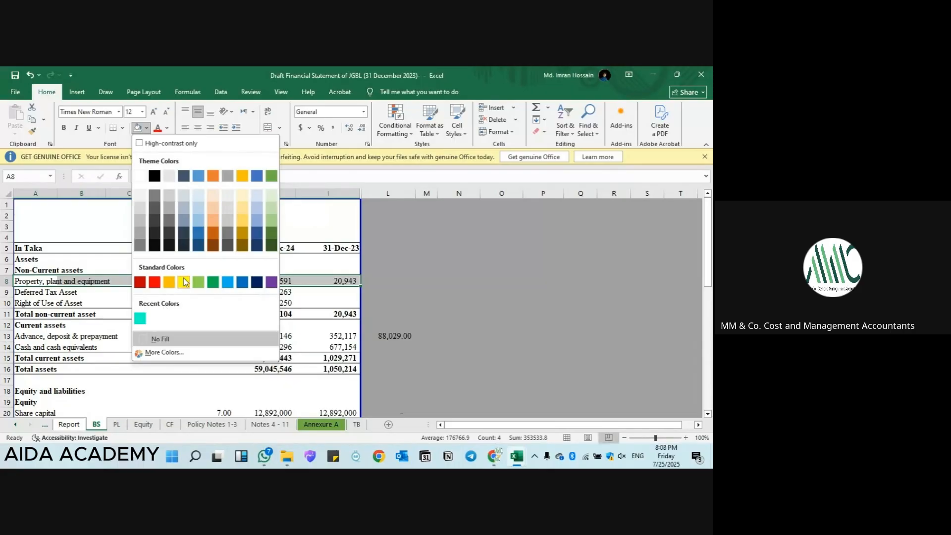
key("Escape")
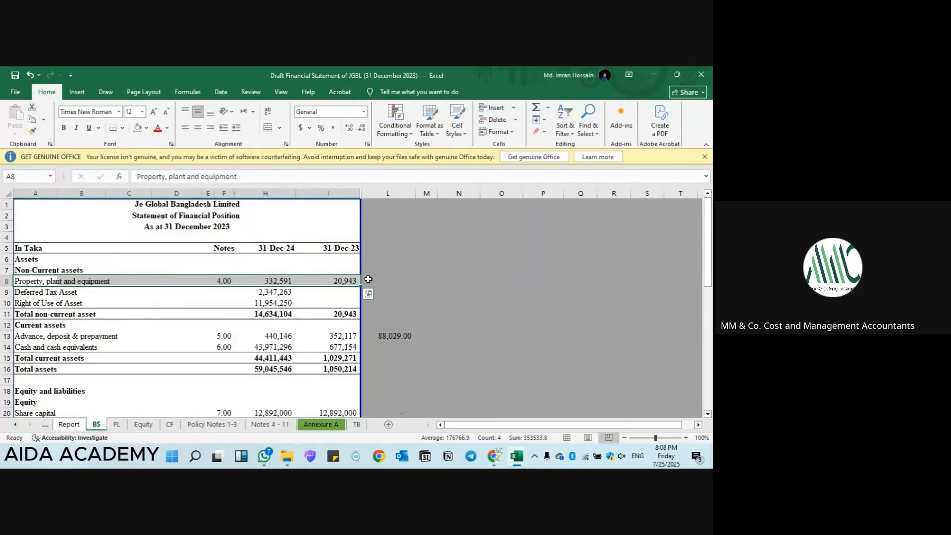
Step: Highlight the 31-Dec-24 property, plant and equipment amount with a yellow fill
left_click(285, 280)
left_click(148, 130)
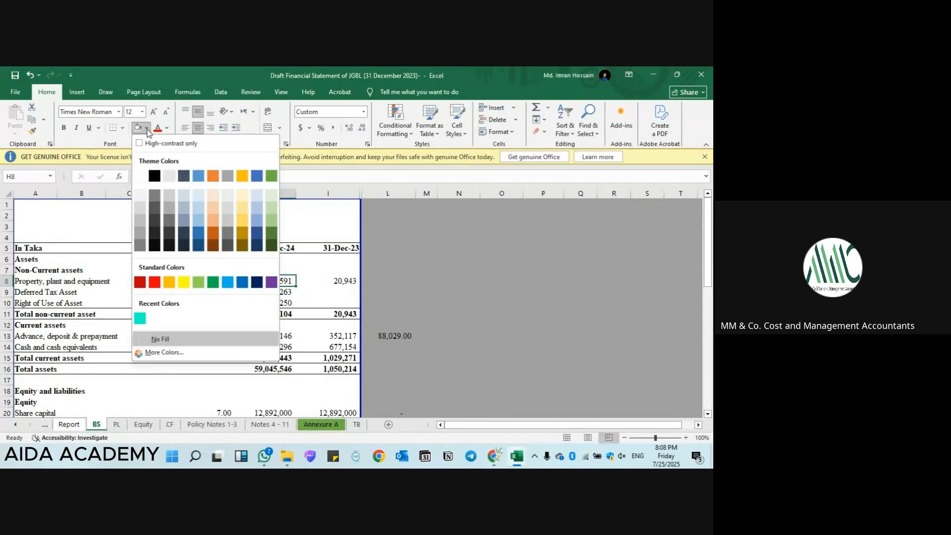
left_click(184, 282)
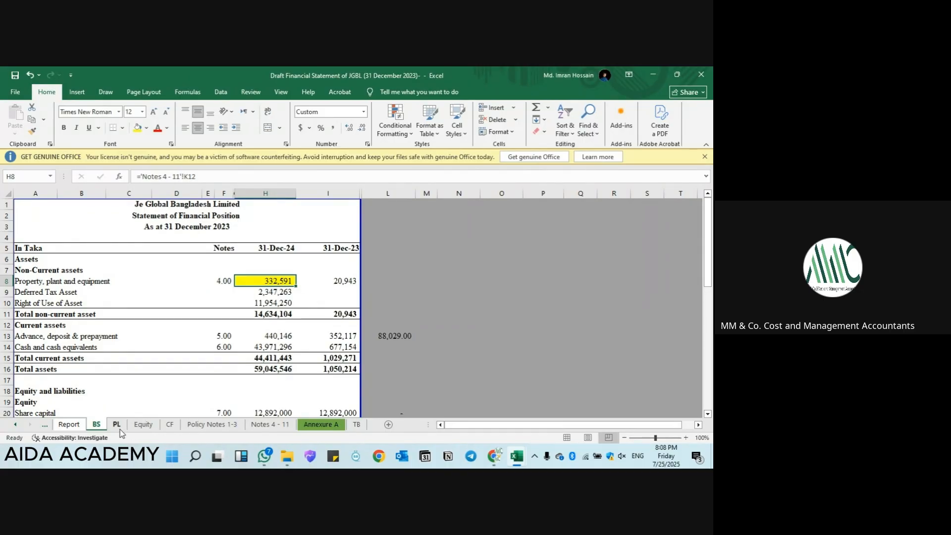
Step: In the CF sheet, set the current-year Acquisition of assets (PPE) to the negative of Annexure A's total additions, =-'Annexure A'!C11
left_click(169, 425)
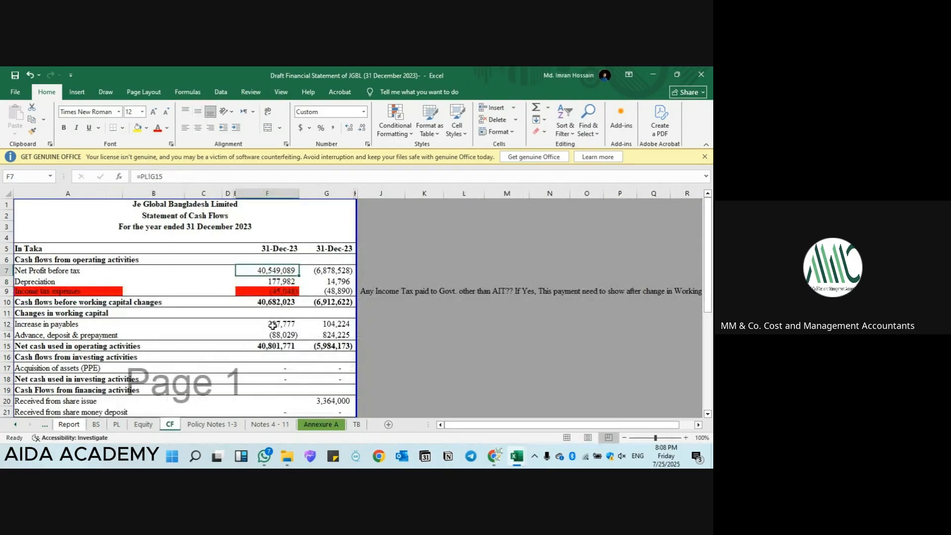
left_click(287, 282)
scroll(291, 364, "down", 1)
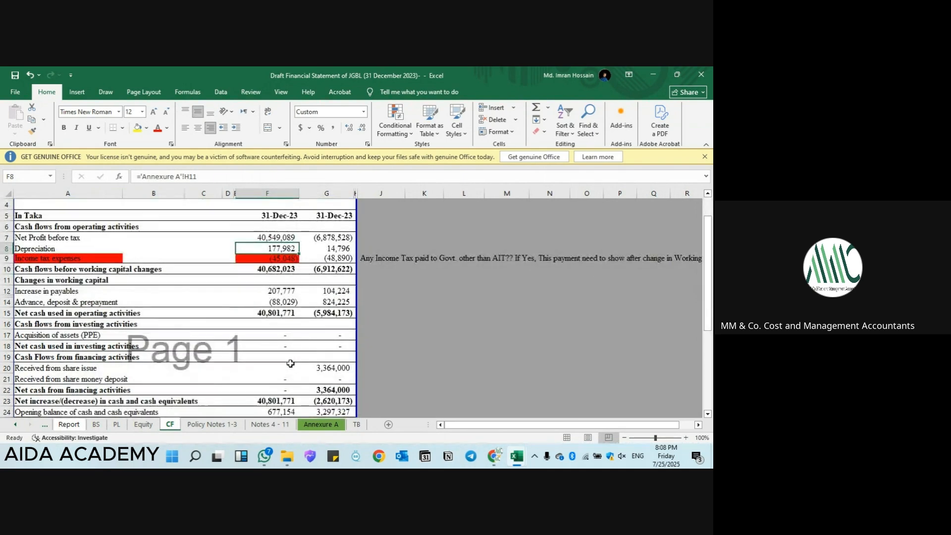
left_click(278, 334)
type("=-")
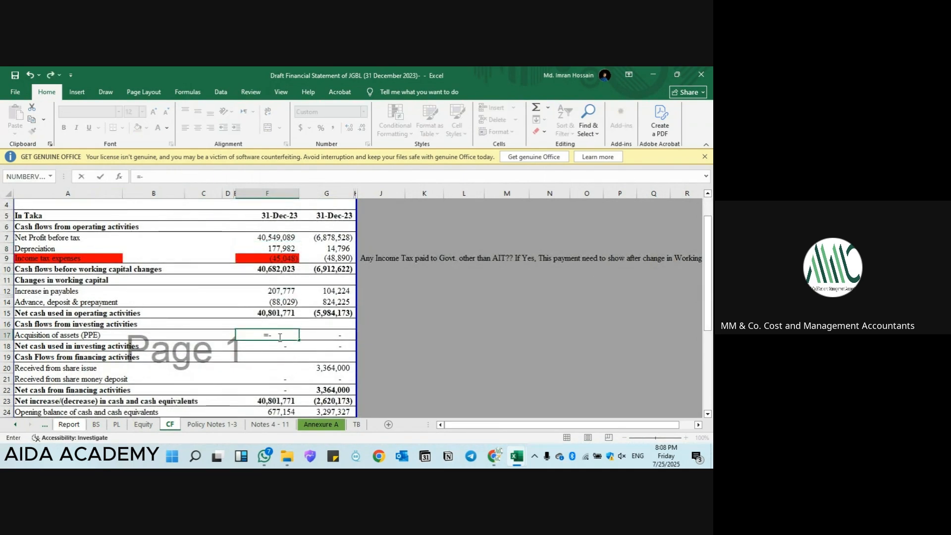
left_click(321, 424)
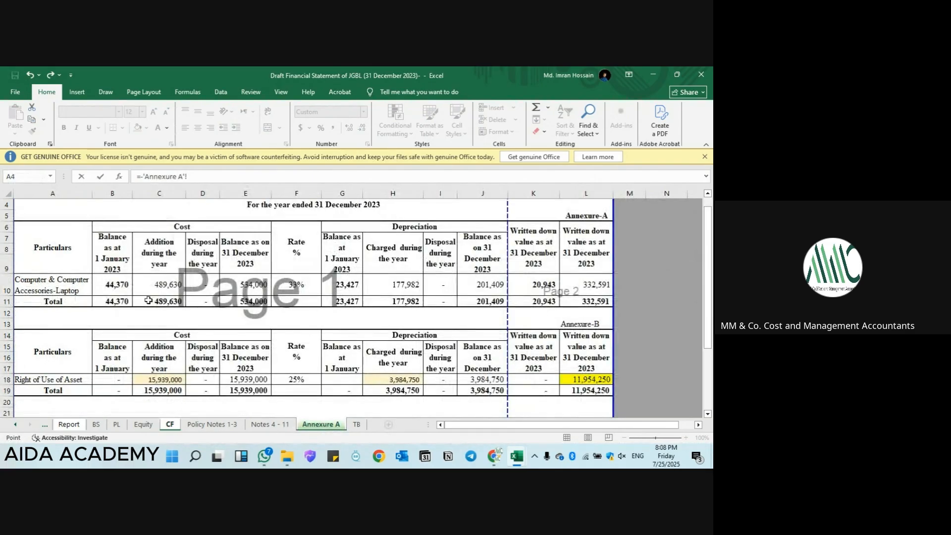
left_click(159, 303)
key("Return")
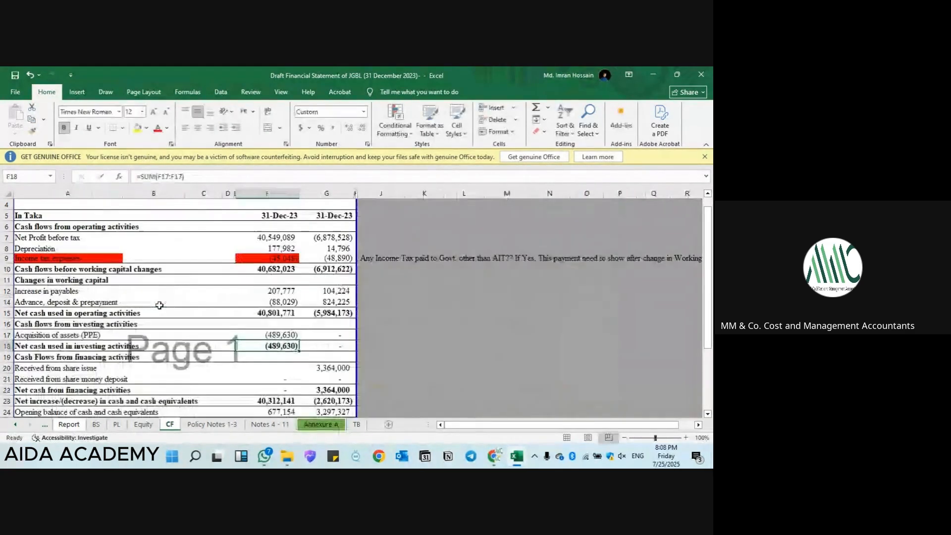
Step: Check the combined depreciation and PPE acquisition amounts, and calculate the yearly PPE change in BS cell L8 as =H8-I8
left_click(267, 248)
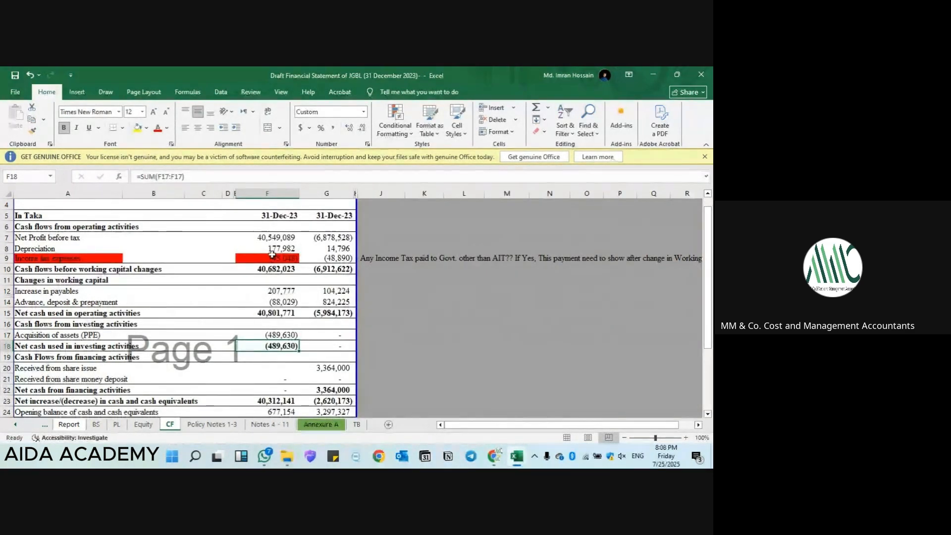
left_click(277, 335, "ctrl")
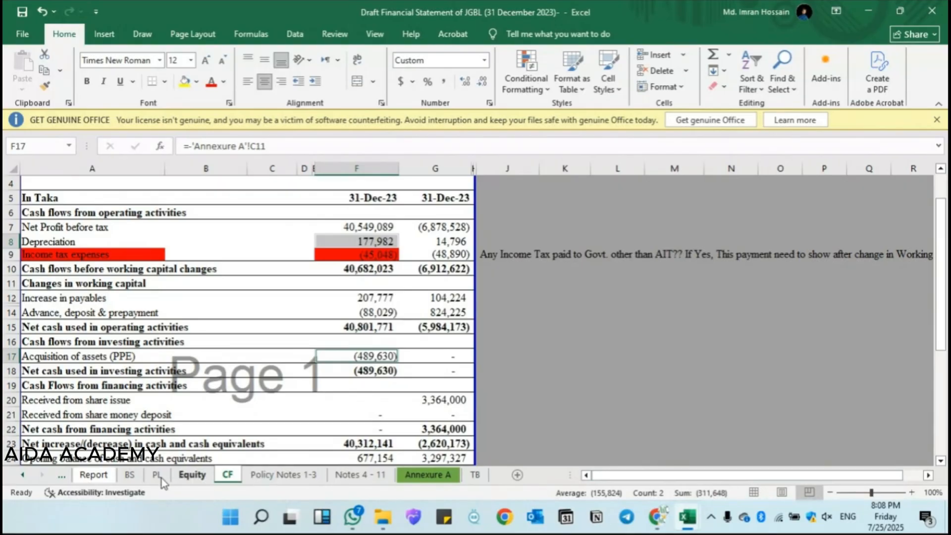
left_click(137, 473)
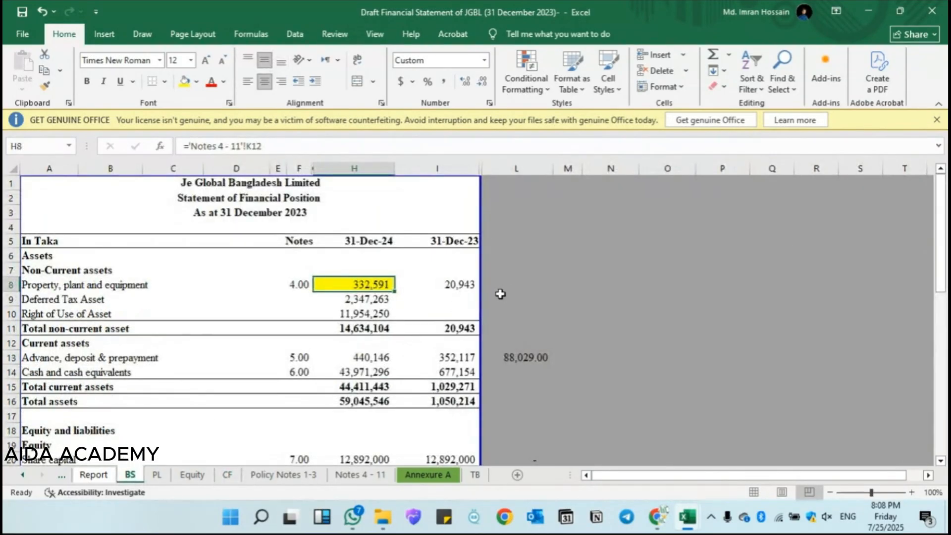
left_click(532, 355)
scroll(531, 355, "down", 5)
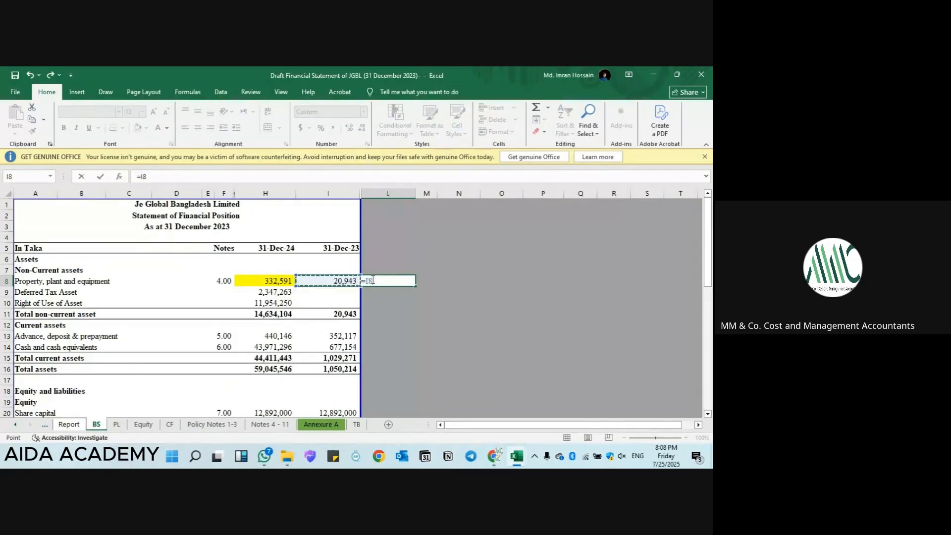
key("Left")
type("-")
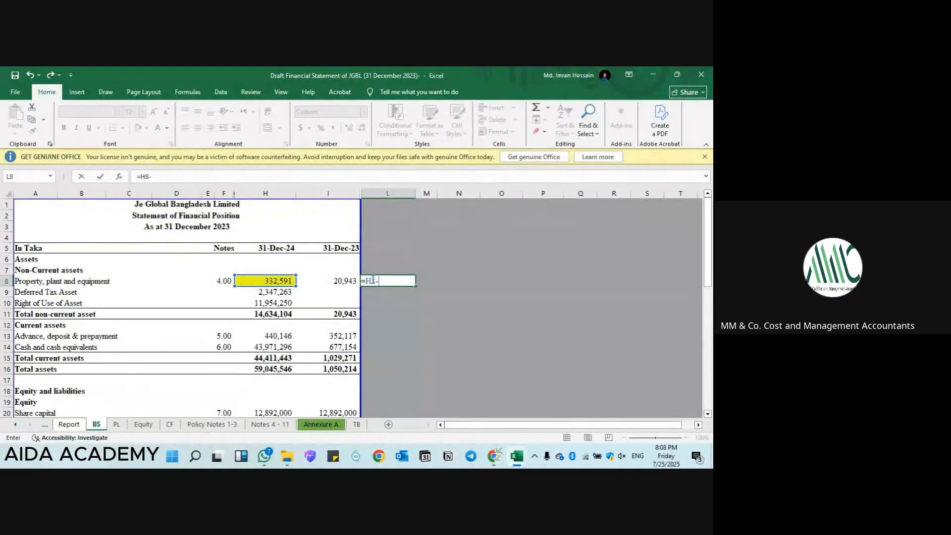
key("Left")
key("Return")
Step: Copy the year-on-year difference formula from L8 down to L9:L28
left_click(376, 281)
key("ctrl+c")
key("Down")
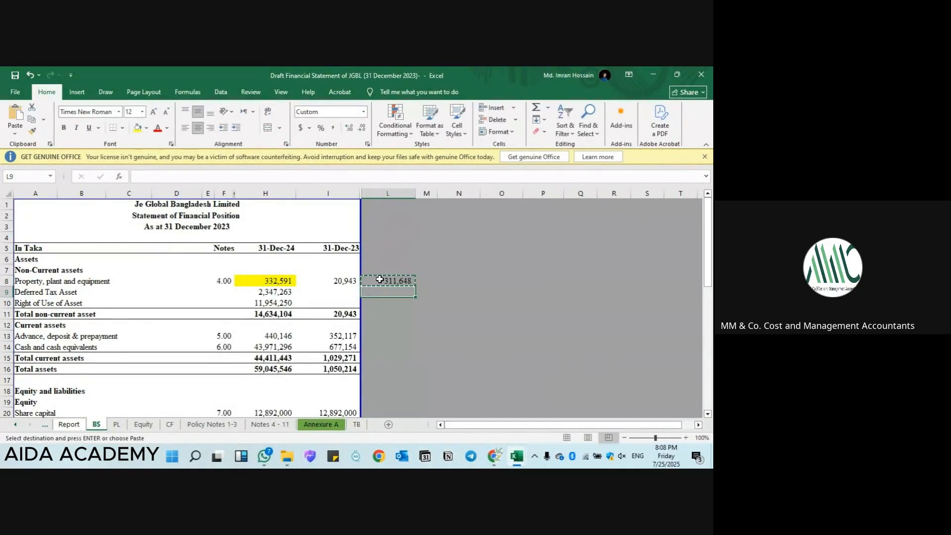
key("shift+Down")
key("shift+Down")
key("shift+Down")
key("shift+Down")
key("shift+Down")
key("shift+Down")
key("shift+Down")
key("shift+Down")
key("shift+Down")
key("shift+Down")
key("shift+Down")
key("shift+Down")
key("shift+Down")
key("shift+Down")
key("shift+Down")
key("shift+Down")
key("shift+Down")
key("shift+Down")
key("shift+Down")
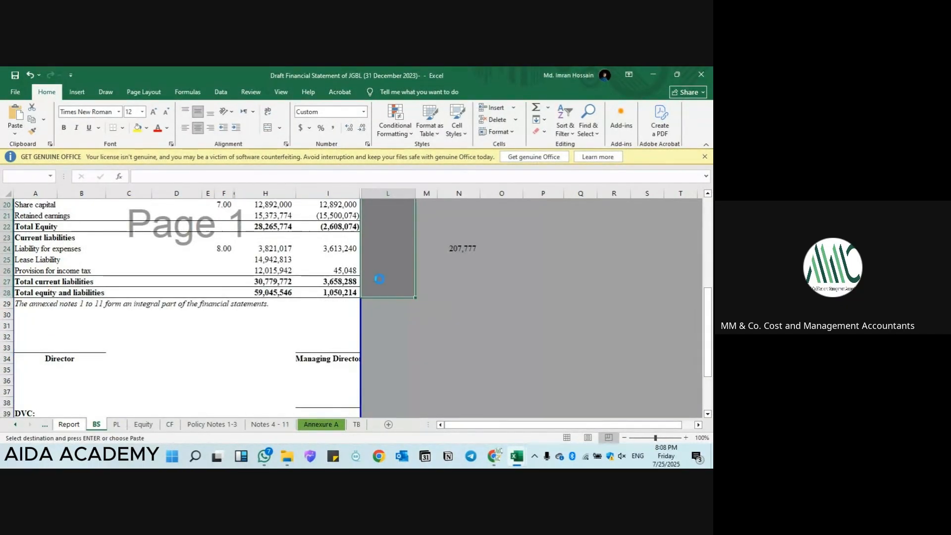
key("ctrl+v")
left_click(471, 285)
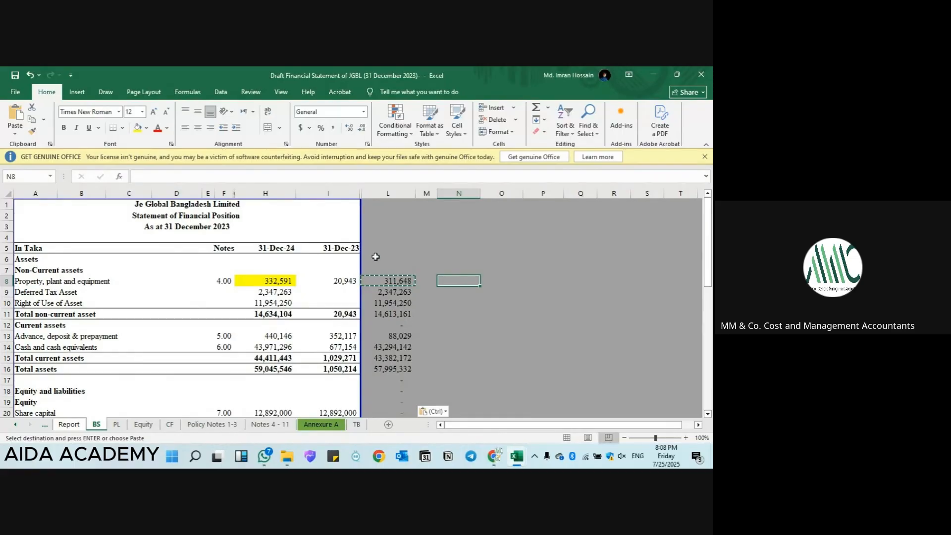
Step: Make the PPE difference in L8 bold and clear the copy selection
left_click(396, 271)
left_click(399, 279)
key("Escape")
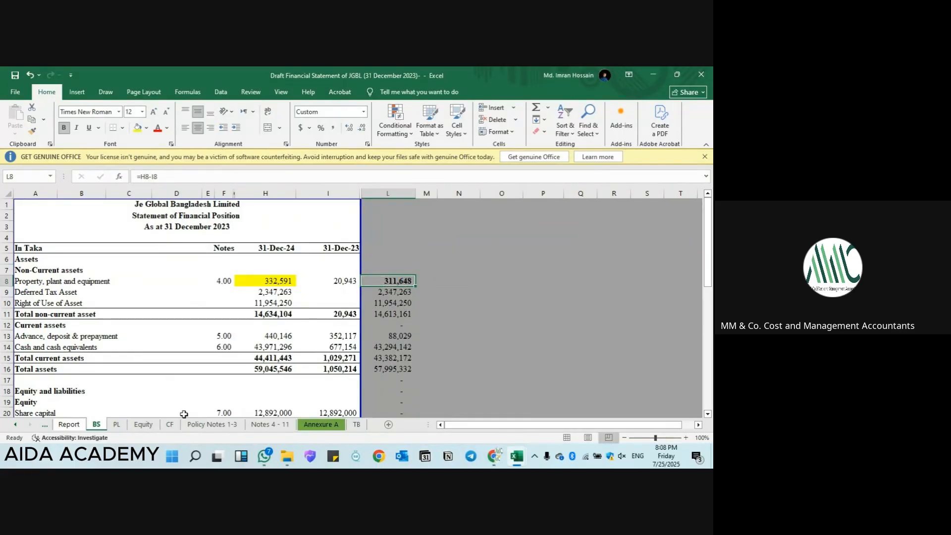
Step: Compare the combined Depreciation and Acquisition of assets (PPE) amounts in the CF sheet with the PPE difference in the BS sheet
left_click(170, 425)
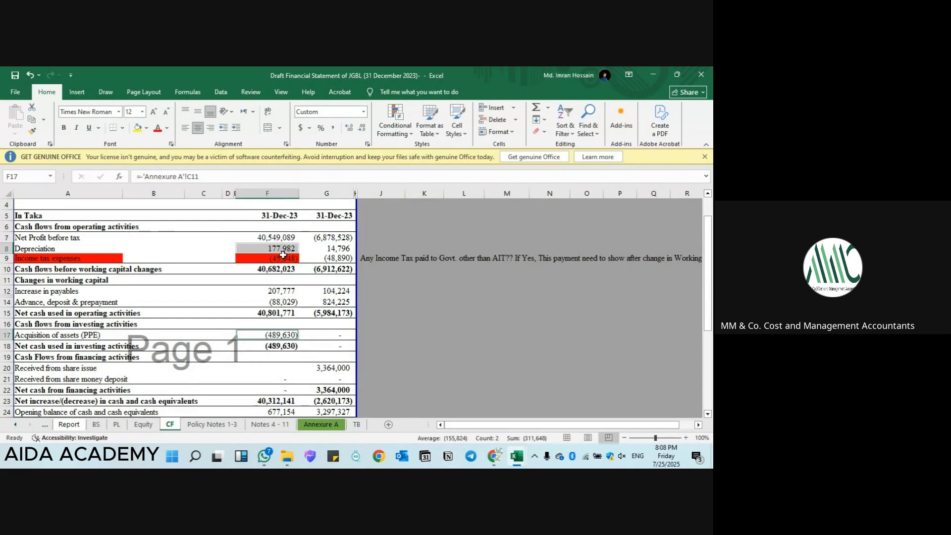
left_click(282, 249)
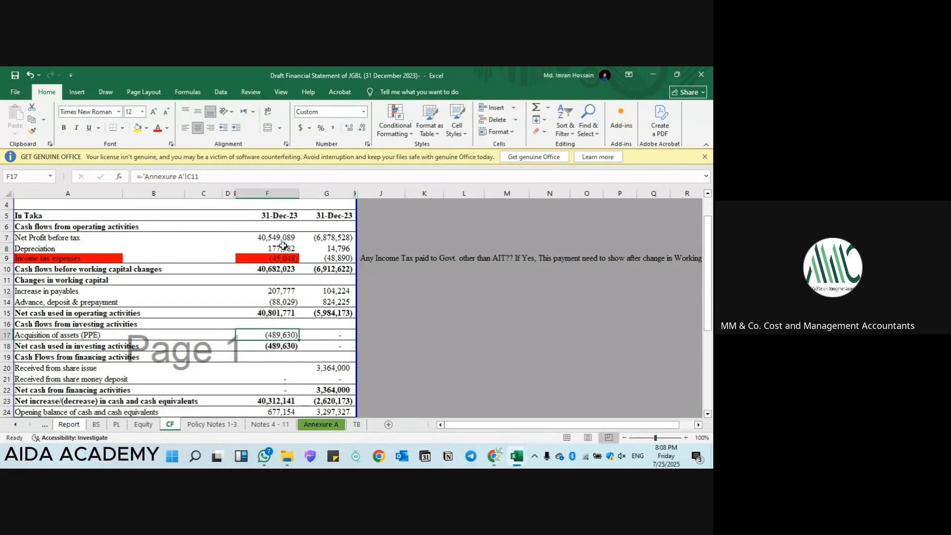
left_click(282, 337, "ctrl")
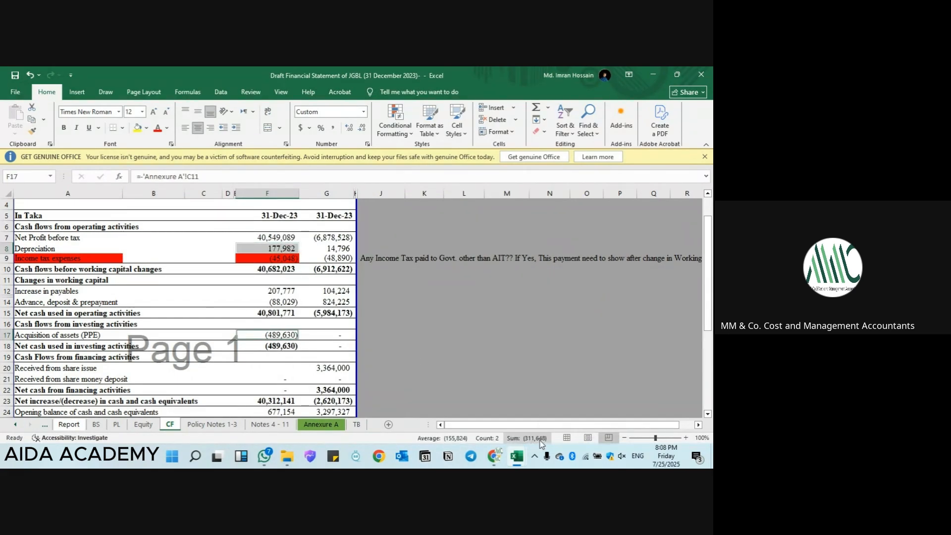
left_click(102, 424)
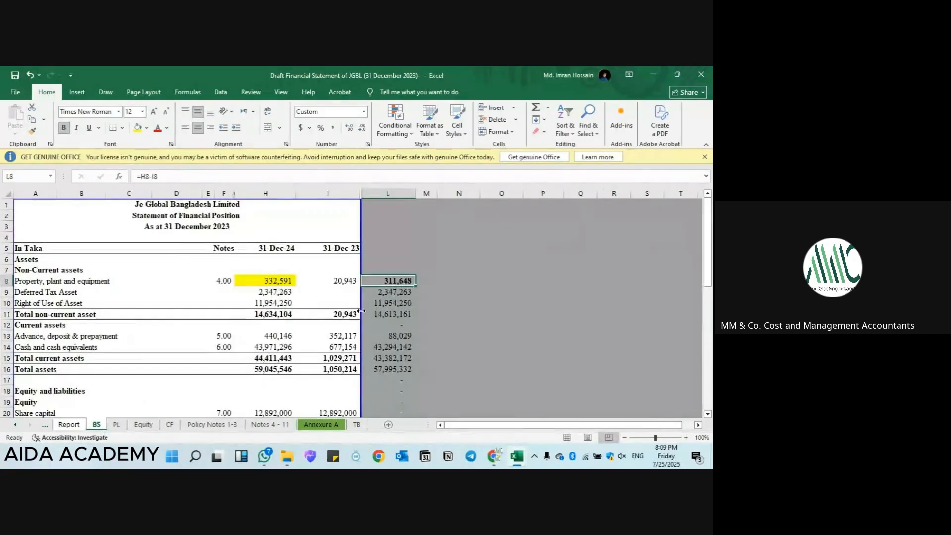
Step: In the BS sheet, set the prior-year Deferred Tax Asset and Right of Use of Asset to 0, and highlight H9 in yellow
left_click(285, 293)
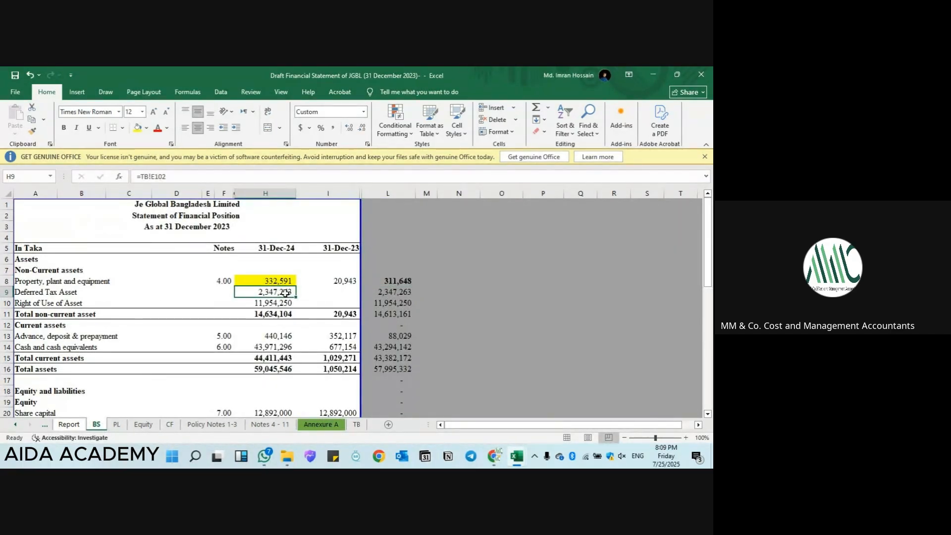
left_click(327, 292)
type("0")
key("Return")
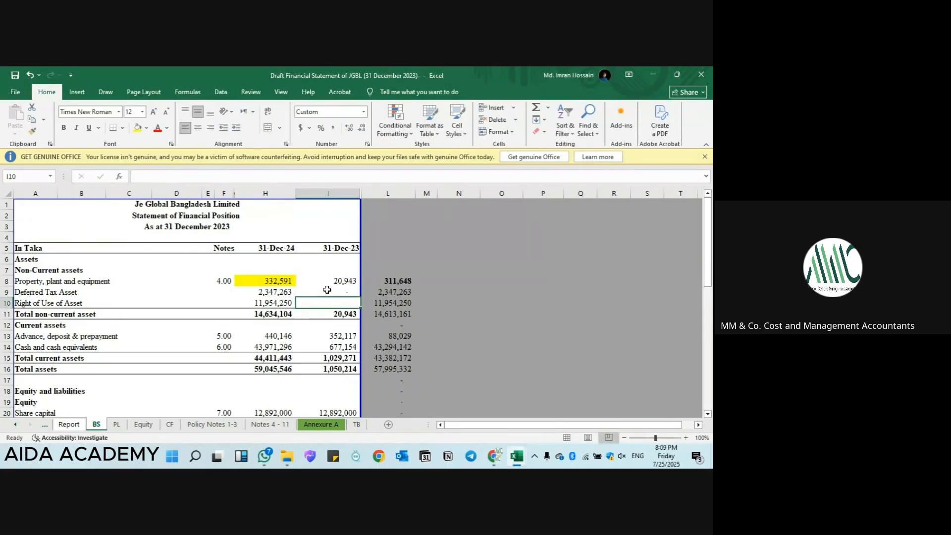
type("0")
key("Return")
left_click(281, 292)
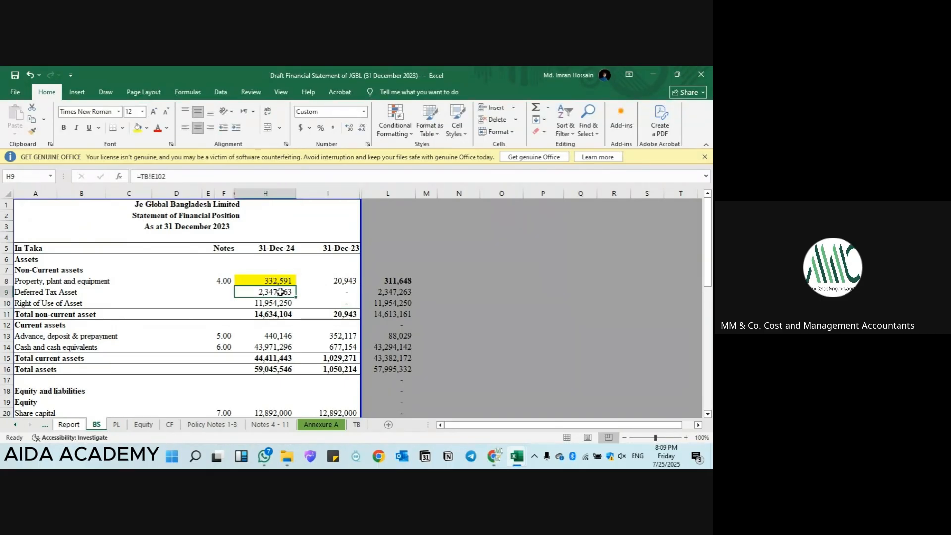
left_click(139, 128)
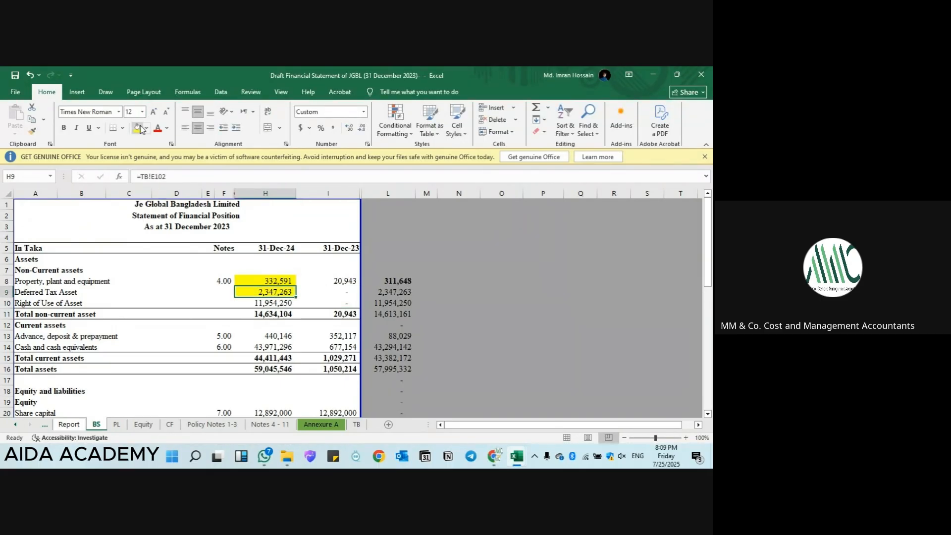
Step: Check the Income tax row in PL and Net Profit before tax in CF, and make the Deferred Tax Asset difference in BS cell L9 bold
left_click(117, 424)
left_click_drag(42, 360, 277, 360)
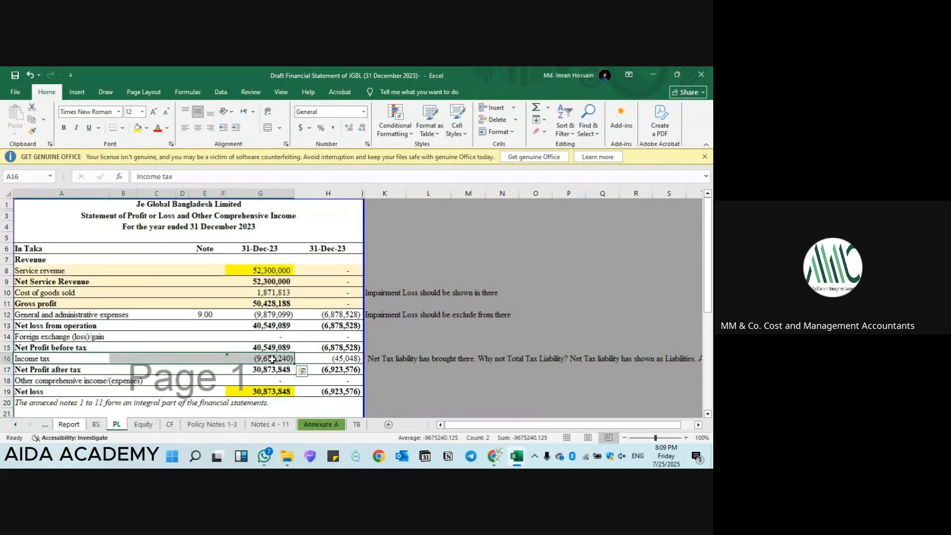
left_click(162, 426)
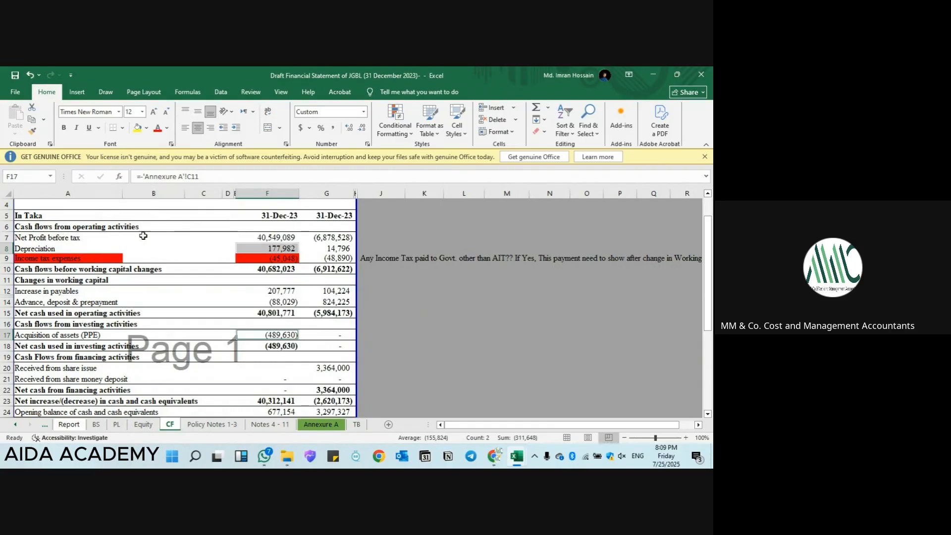
left_click(269, 237)
left_click(97, 425)
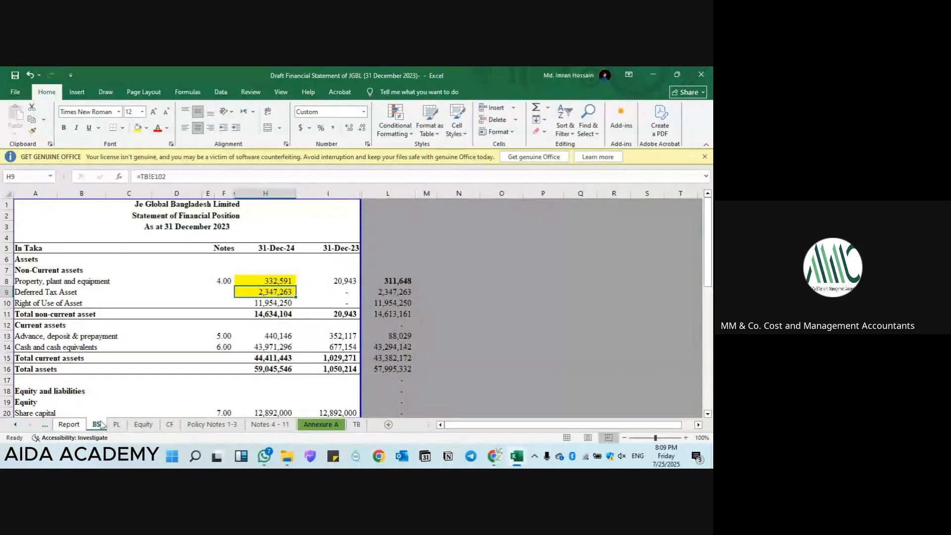
left_click(392, 292)
key("ctrl+b")
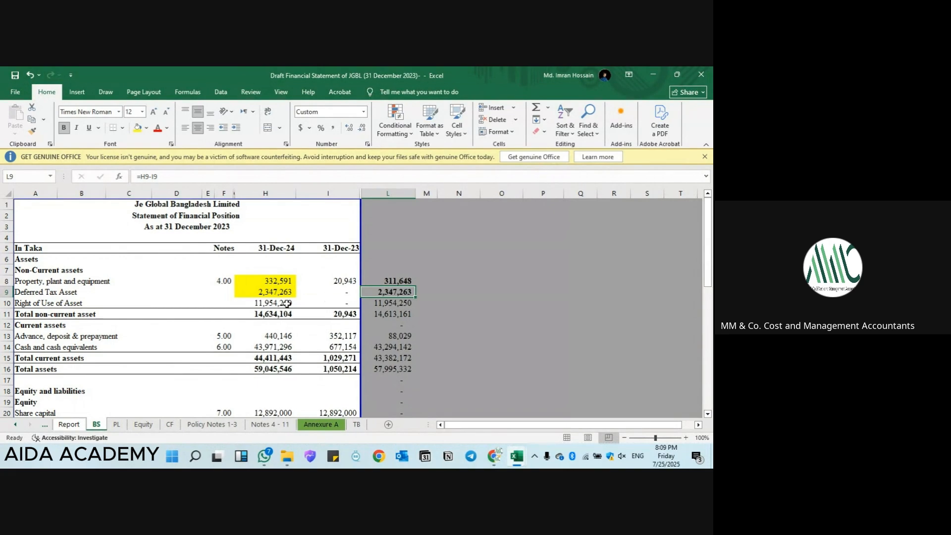
Step: Examine the Right of Use of Asset row across the BS sheet
left_click(59, 303)
key("Right")
key("Right")
key("Right")
key("Right")
key("Right")
key("Right")
key("Right")
key("Right")
key("Left")
key("Left")
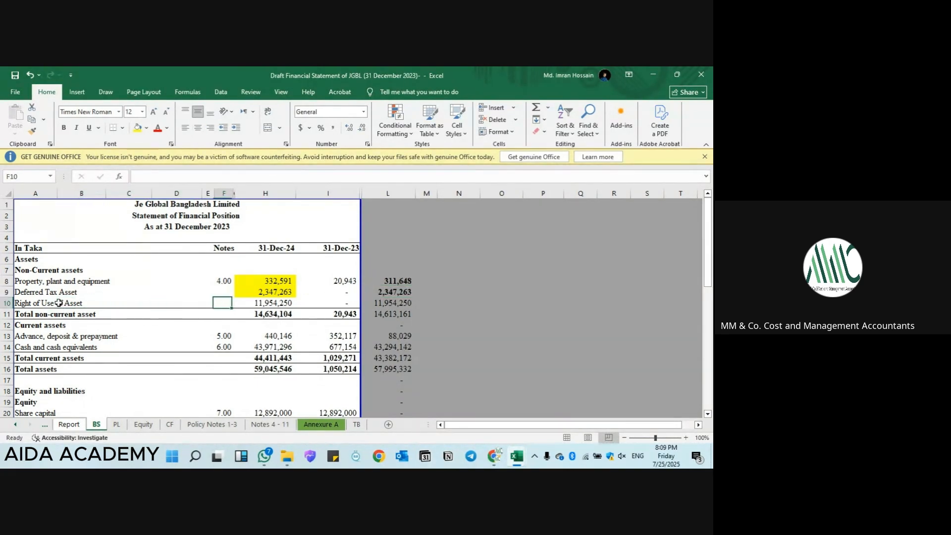
key("Left")
key("Left")
key("Left")
key("Left")
key("Left")
key("Left")
key("Left")
key("Right")
key("Right")
key("Right")
key("Right")
key("Right")
key("Right")
key("Right")
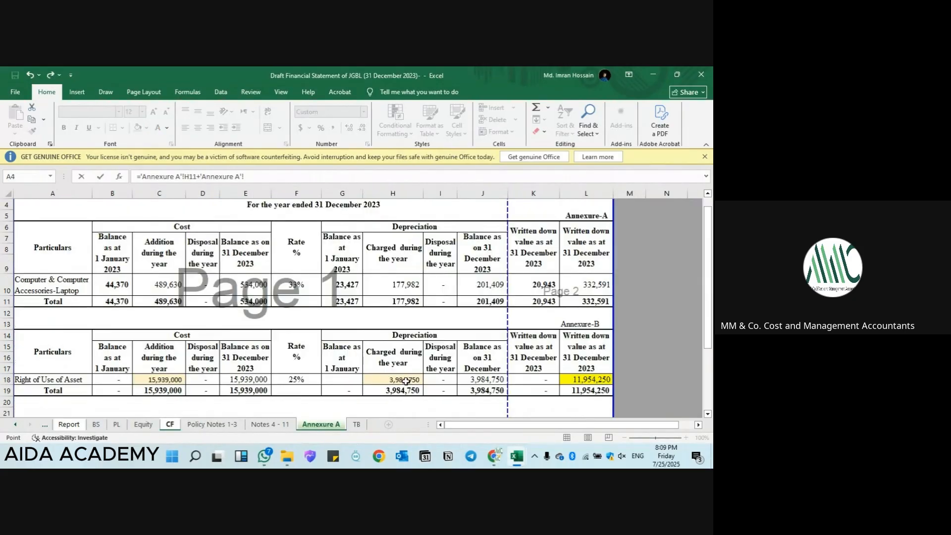
Step: Add Right of Use of Asset amounts to CF Depreciation, ='Annexure A'!H11+'Annexure A'!H18, and to Acquisition of assets, =-'Annexure A'!C11-'Annexure A'!C18
key("Return")
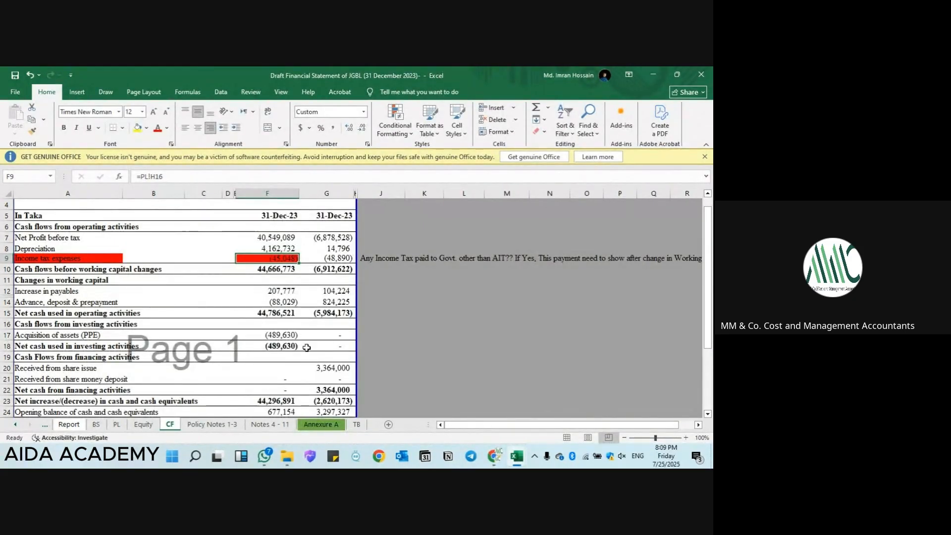
left_click(277, 335)
left_click(220, 176)
type("-'Annexure A'!C11-")
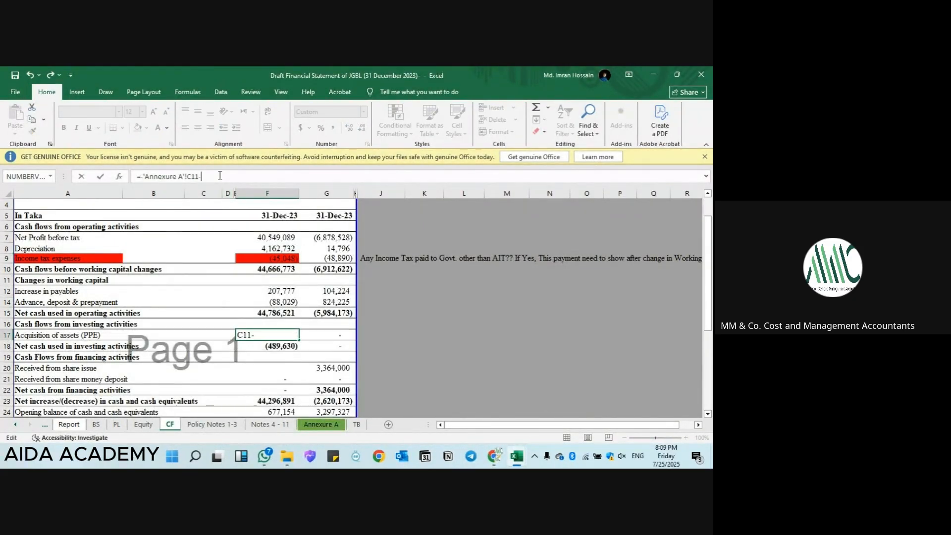
left_click(356, 424)
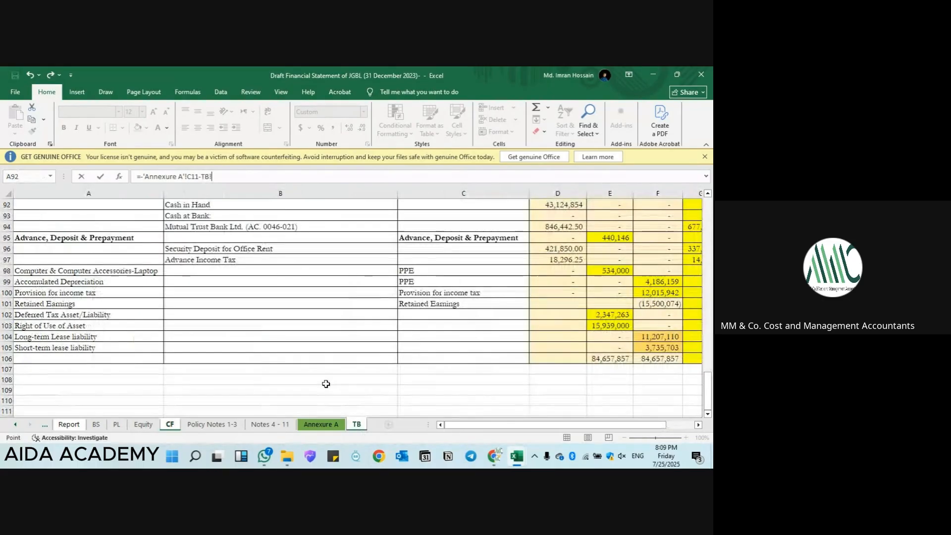
left_click(318, 426)
left_click(171, 379)
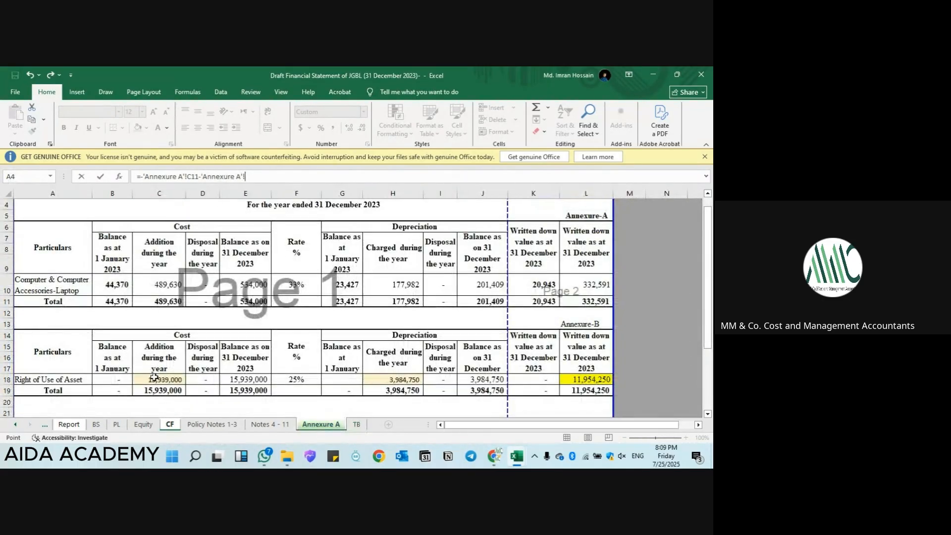
key("Return")
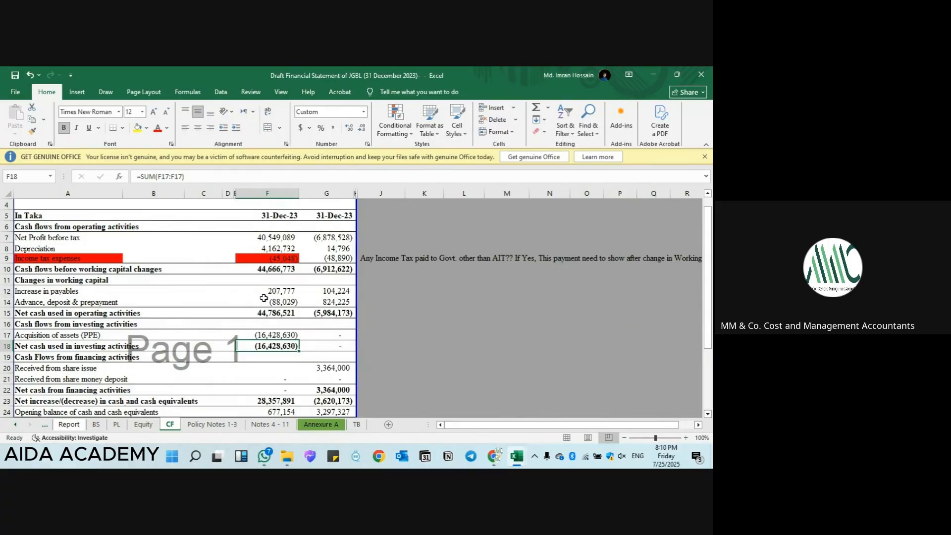
Step: Compare the summed PPE and Right of Use differences in BS with CF's Depreciation plus Acquisition of assets, and highlight those two CF amounts in yellow
left_click(96, 425)
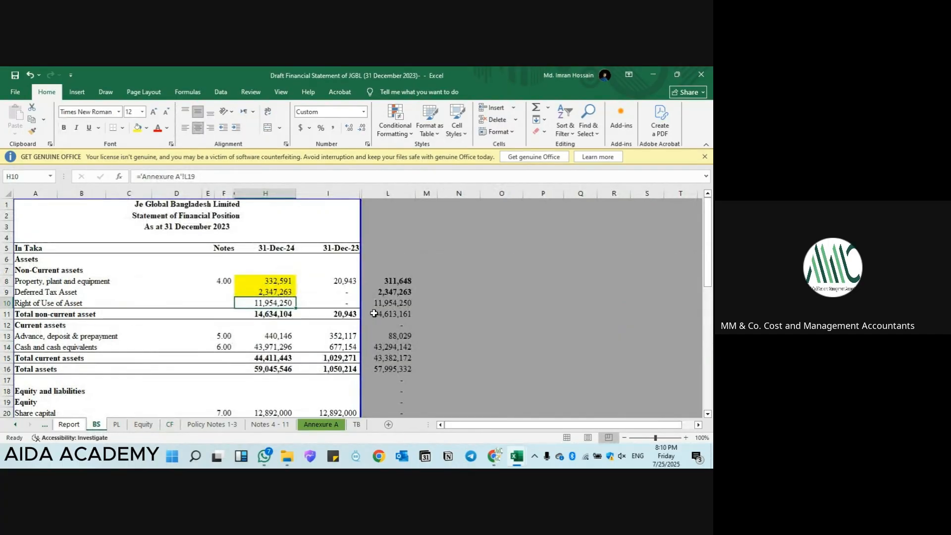
left_click(401, 282)
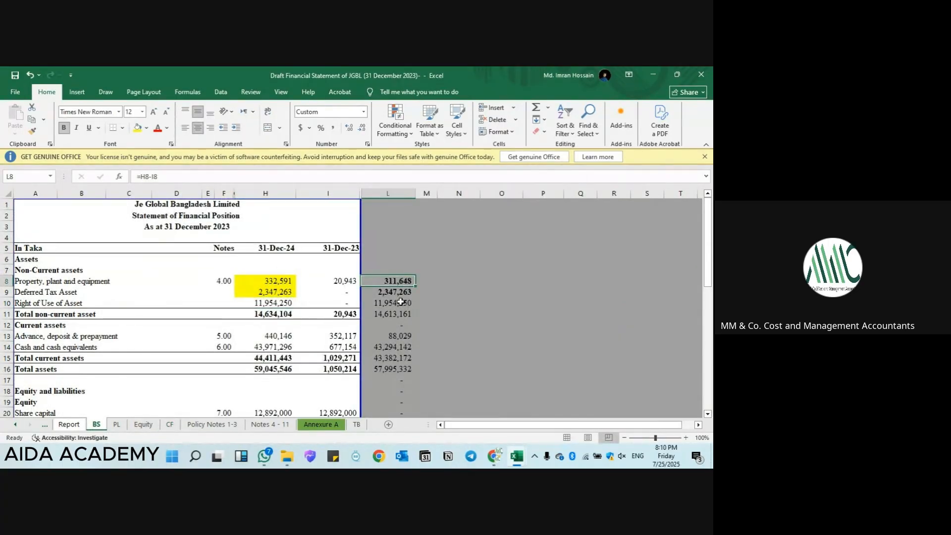
left_click(401, 302, "ctrl")
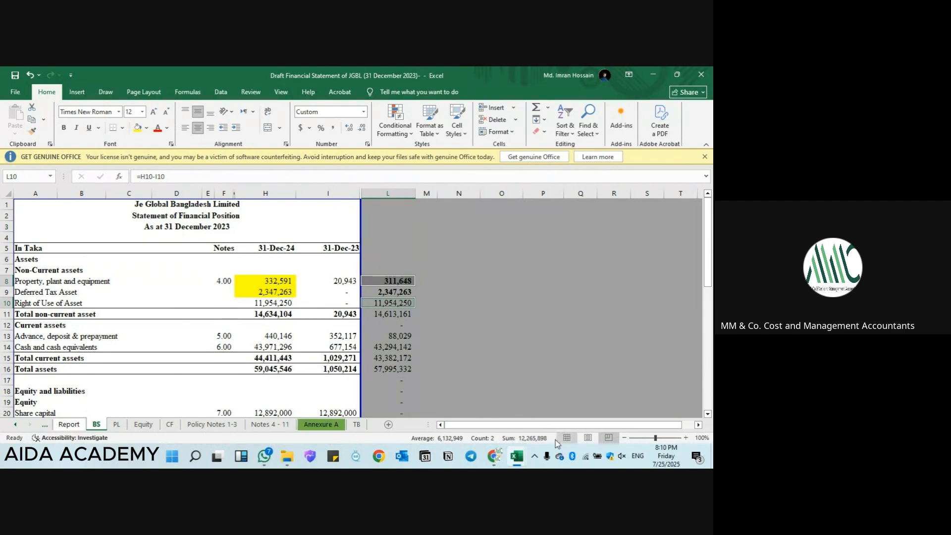
left_click(170, 425)
left_click(280, 248)
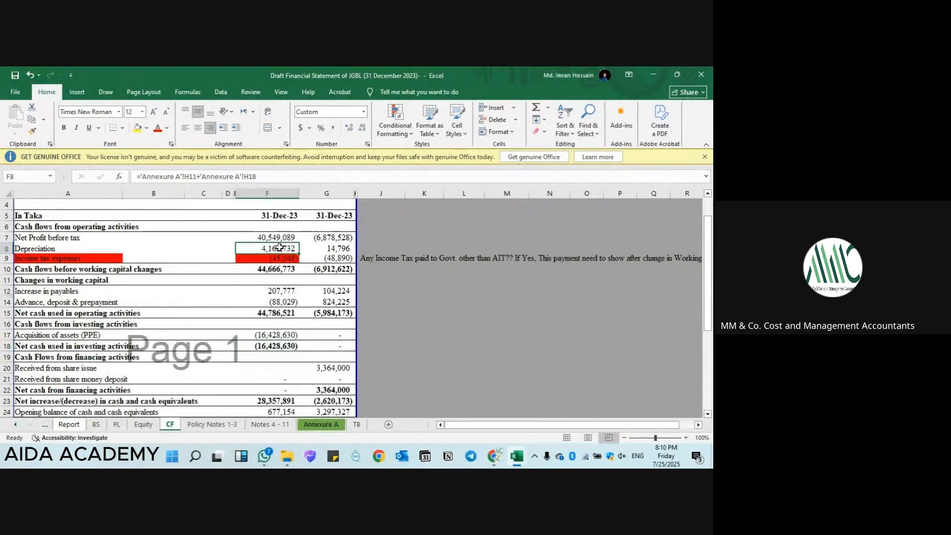
left_click(277, 335, "ctrl")
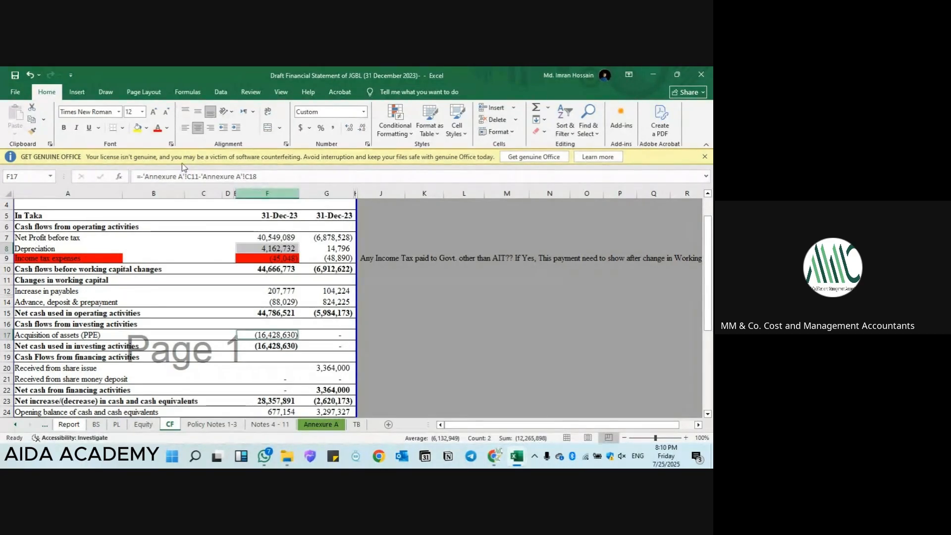
Step: In the BS sheet, make the Right of Use of Asset difference in L10 bold and highlight H10 in yellow
left_click(96, 425)
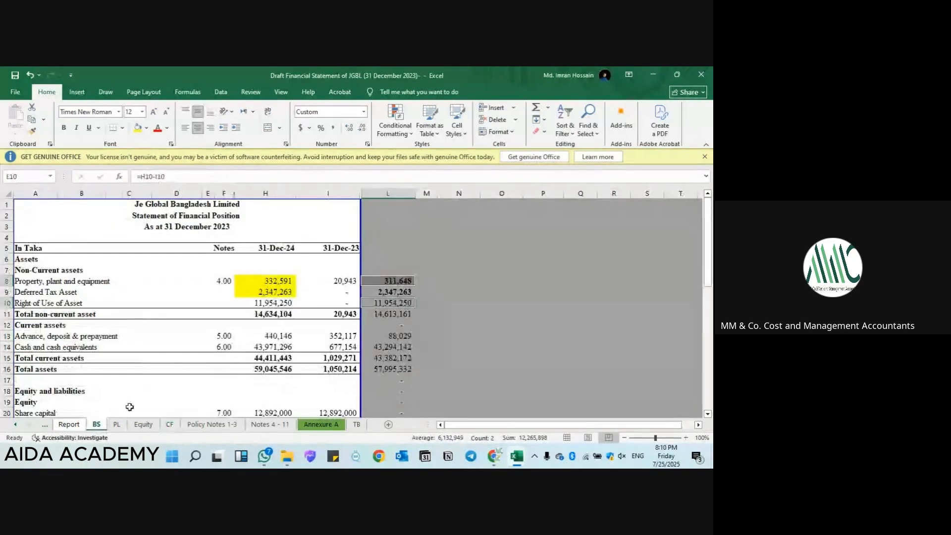
key("ctrl+b")
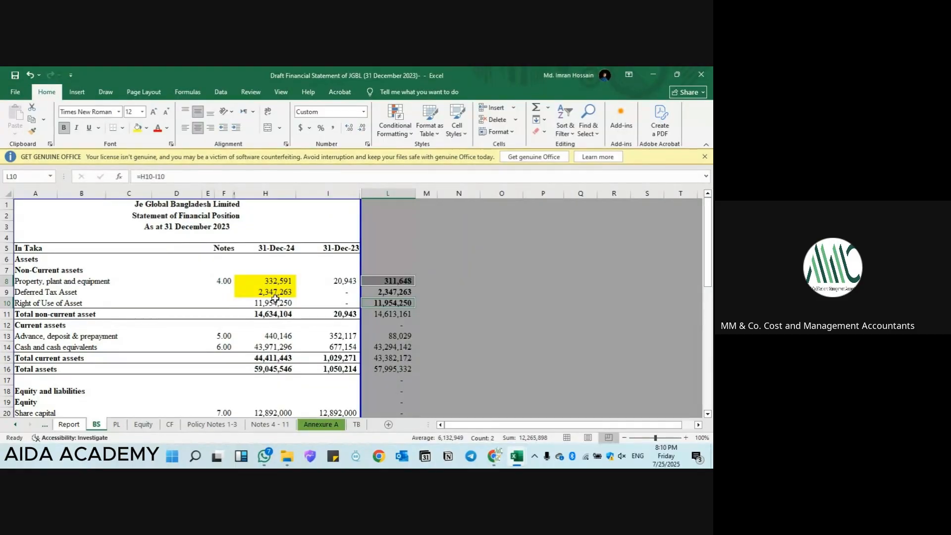
left_click(254, 302)
left_click(138, 129)
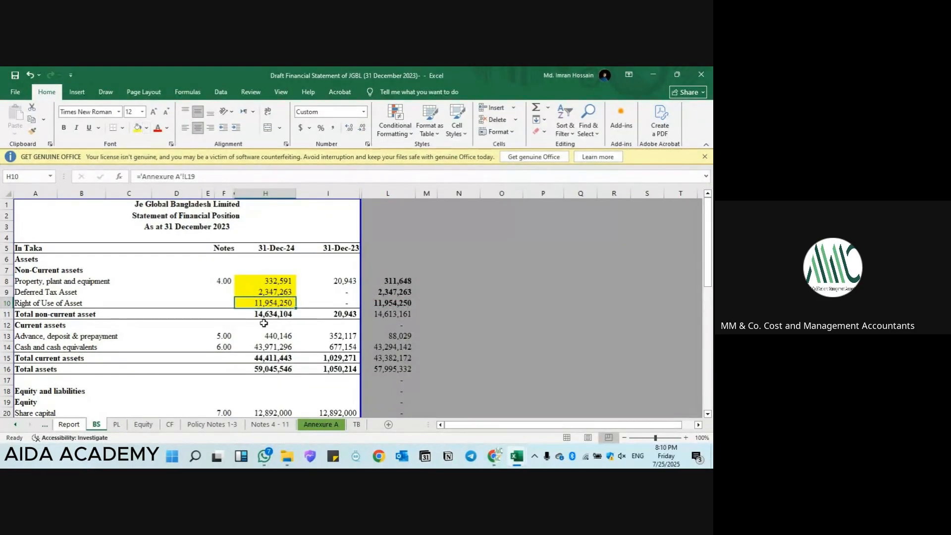
Step: Examine the current-year Advance, deposit & prepayment balance in BS and the source of the Increase in payables amount in CF
scroll(264, 323, "down", 2)
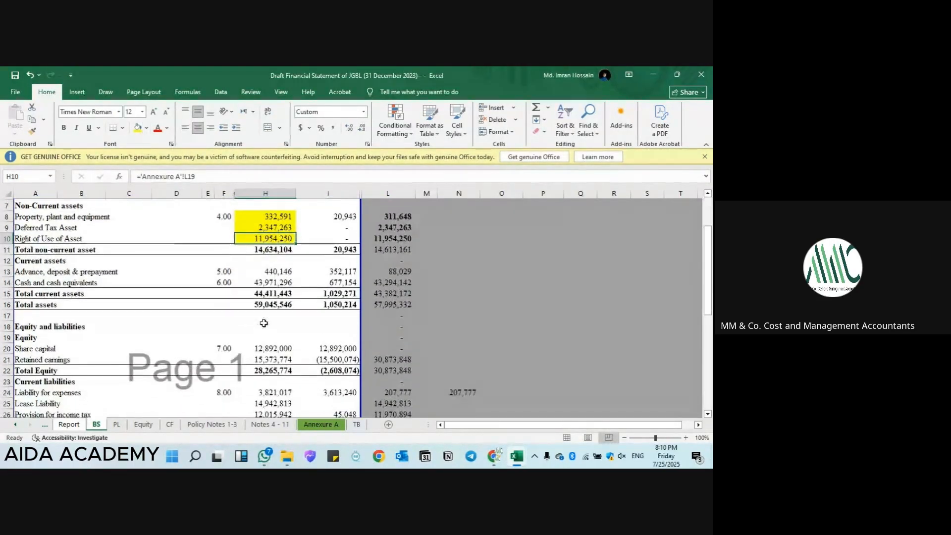
left_click(276, 269)
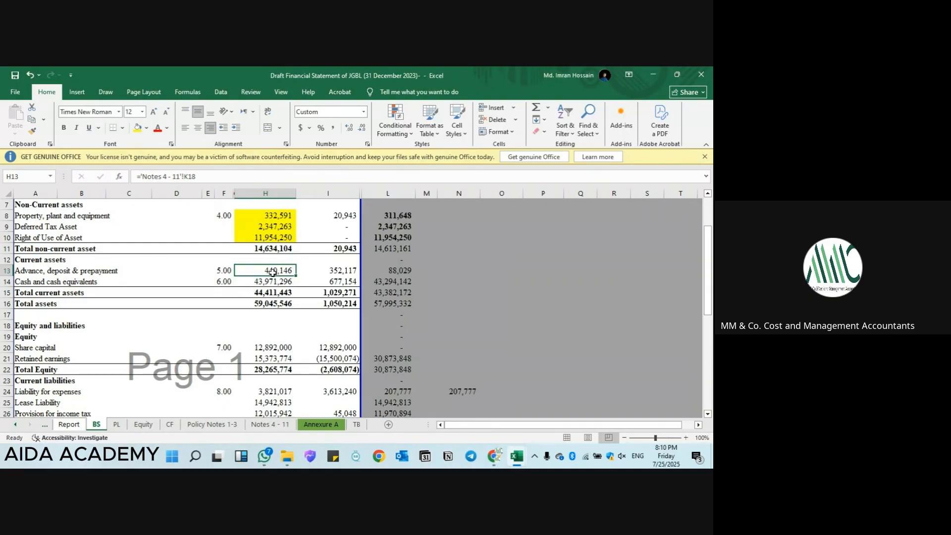
left_click(170, 424)
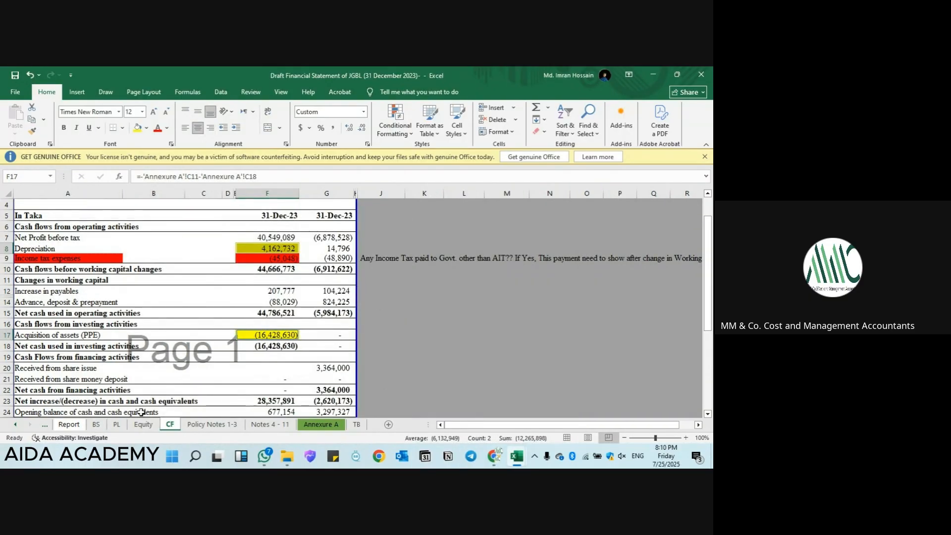
left_click(96, 425)
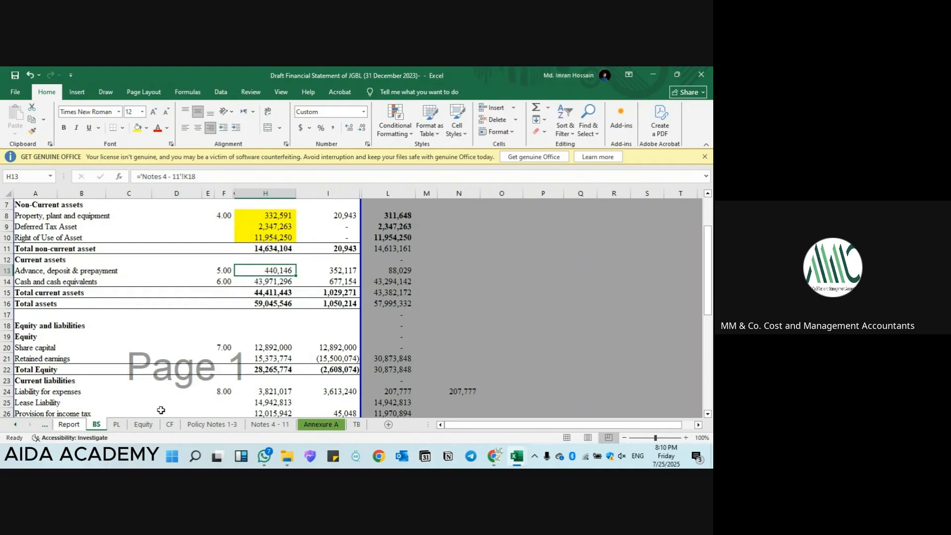
left_click(169, 425)
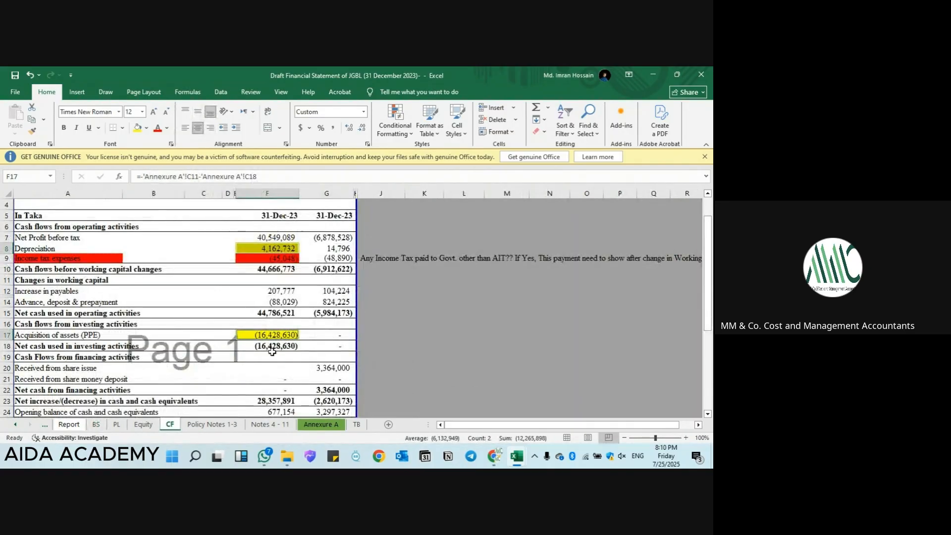
left_click(286, 292)
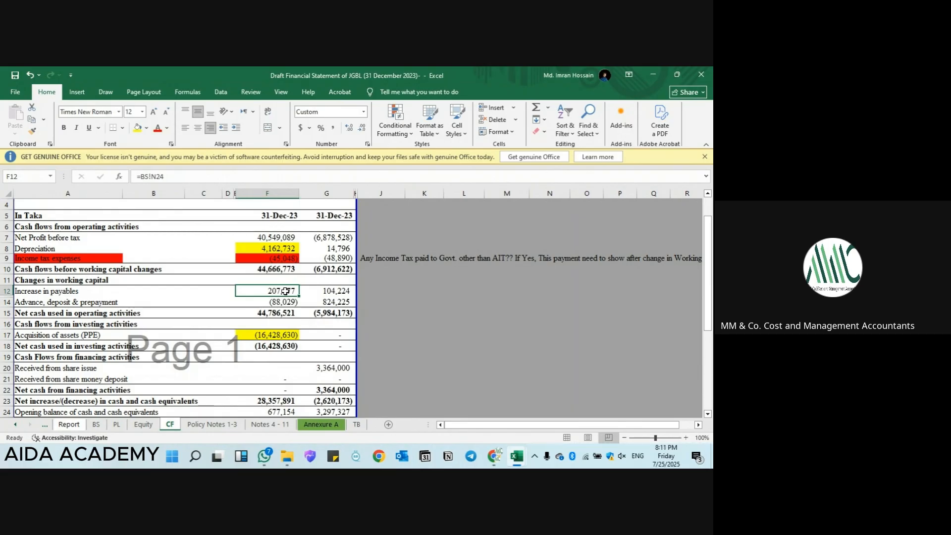
Step: Set CF's current-year Advance, deposit & prepayment change to the prior-year minus current-year balance, =BS!I13-BS!H13, and highlight the cell in yellow
left_click(96, 425)
left_click(406, 272)
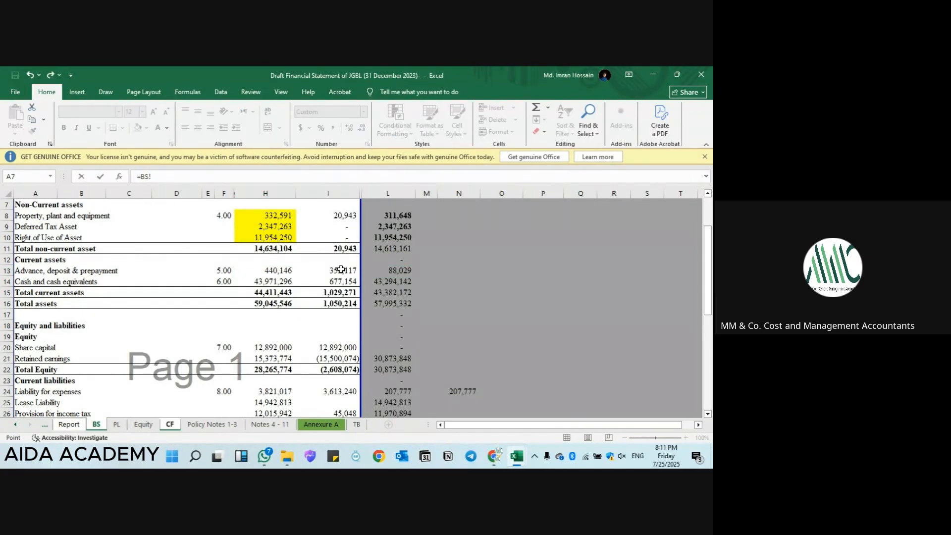
type("-")
left_click(278, 270)
key("Return")
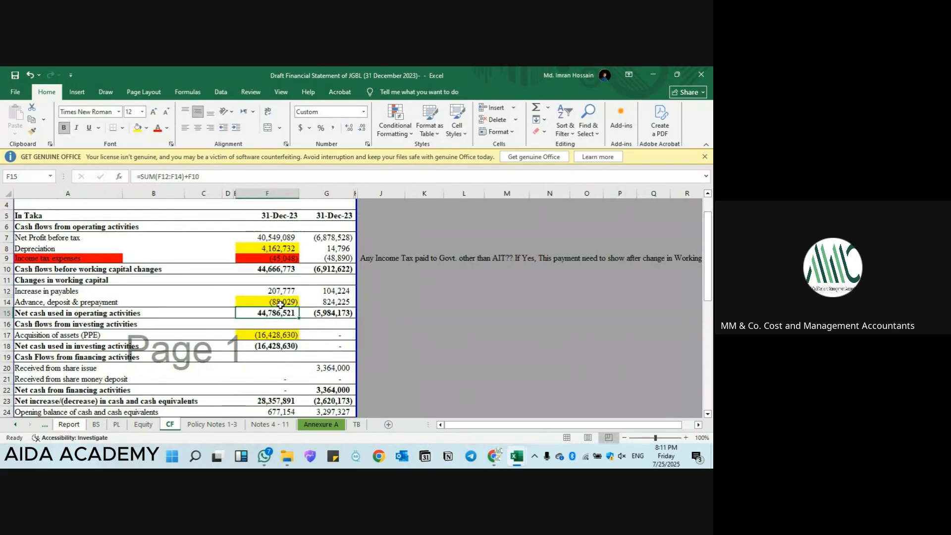
Step: In the BS sheet, make the Advance, deposit & prepayment difference in L13 bold and highlight H13 in yellow
left_click(96, 425)
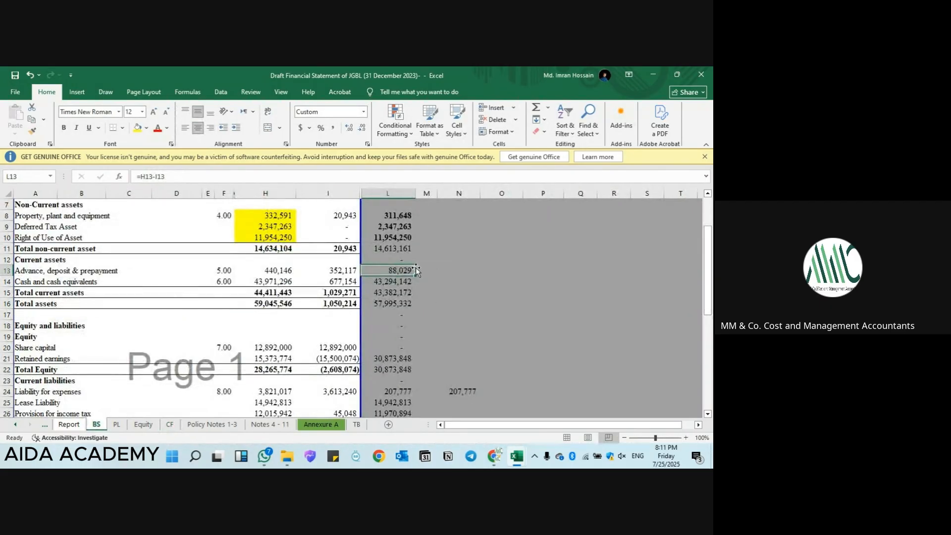
left_click(394, 270)
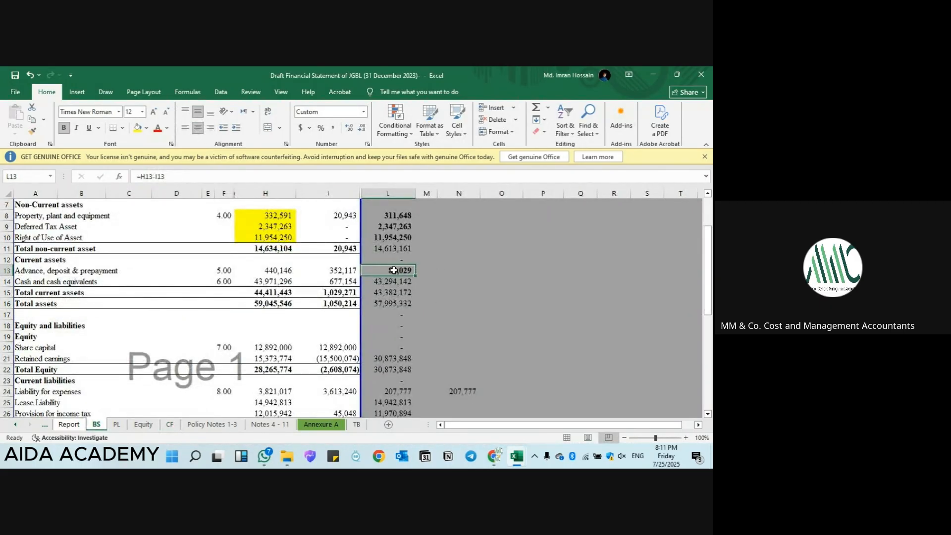
left_click(291, 274)
Step: Examine the equity and liability lines in BS, checking the source of the current-year Liability for expenses balance
scroll(140, 254, "down", 1)
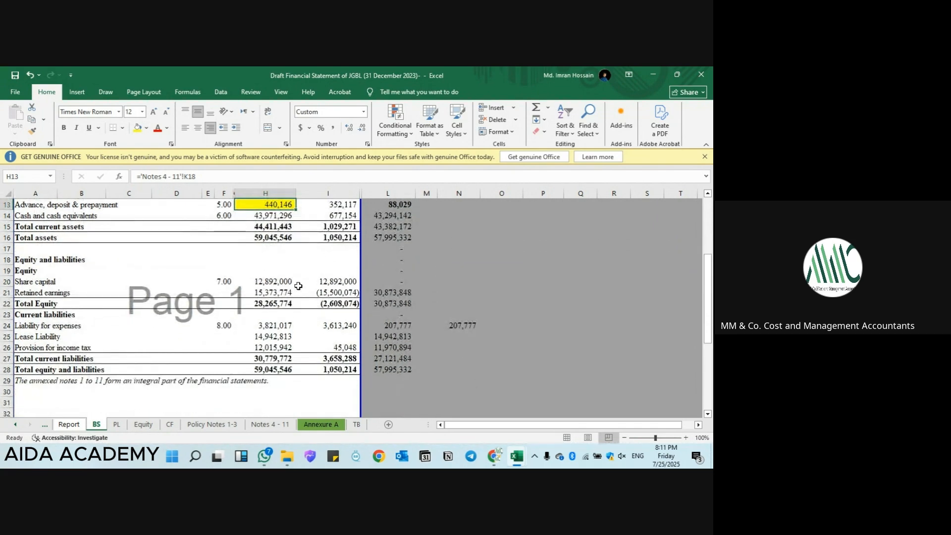
scroll(285, 289, "down", 1)
scroll(112, 265, "down", 1)
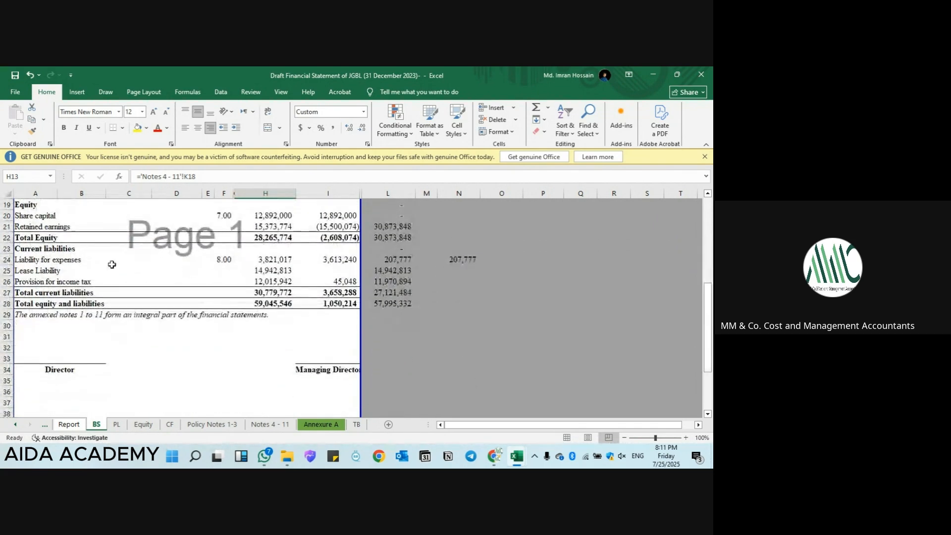
left_click_drag(63, 258, 280, 260)
left_click(280, 260)
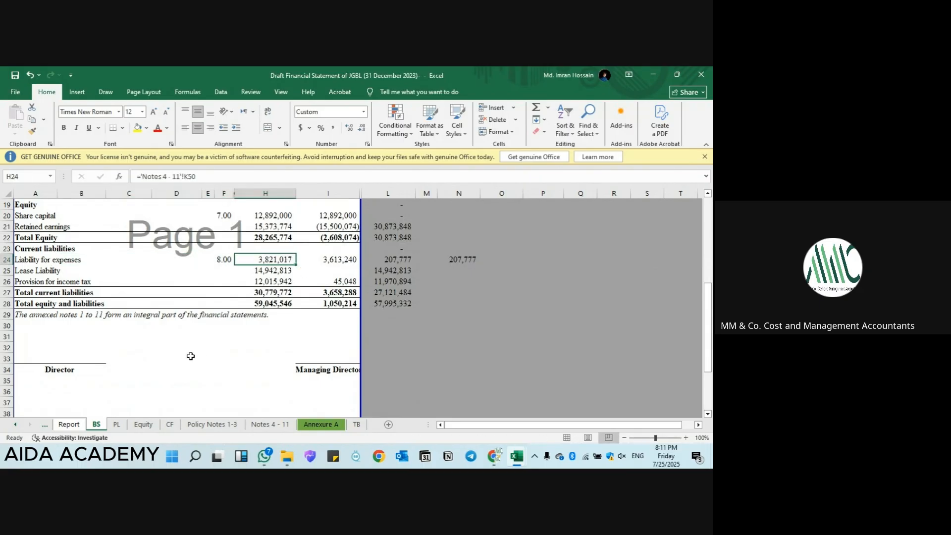
scroll(265, 327, "up", 4)
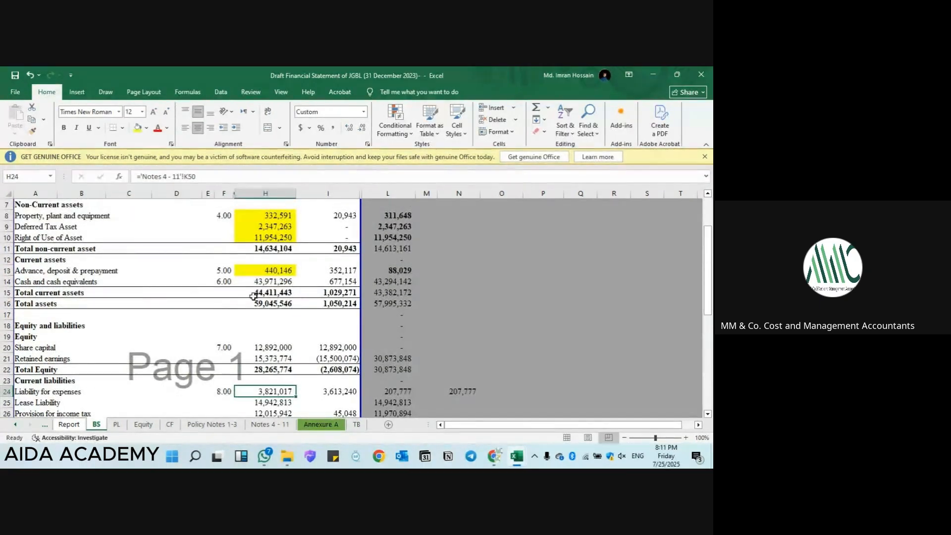
scroll(253, 296, "down", 1)
scroll(297, 282, "up", 1)
scroll(260, 271, "down", 3)
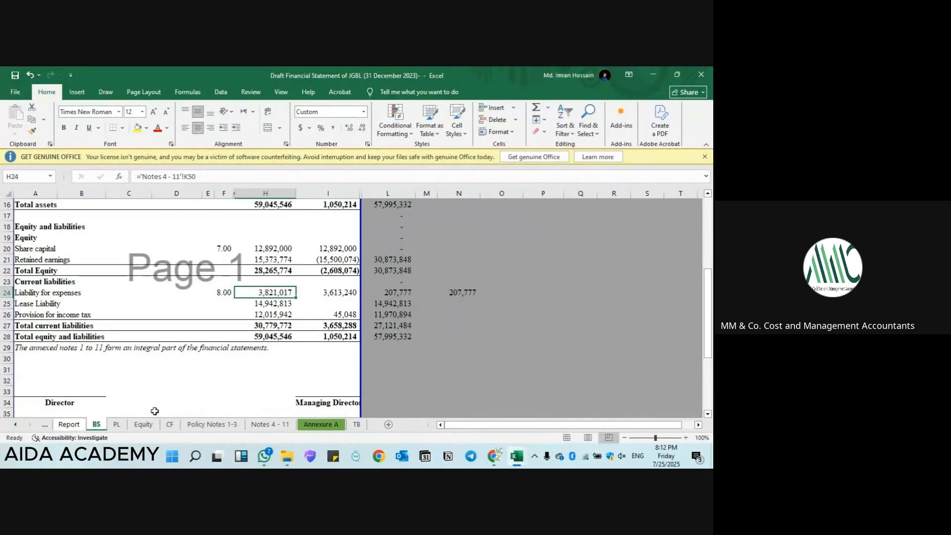
Step: Set CF's current-year Increase in payables to the current minus prior-year Liability for expenses, =BS!H24-BS!I24, and highlight the cell in yellow
left_click(169, 425)
left_click(276, 291)
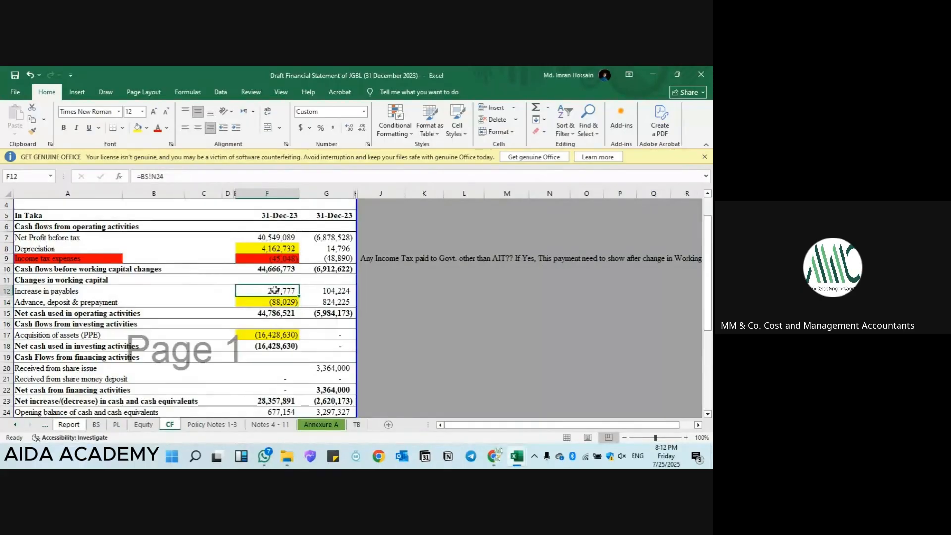
type("=")
left_click(96, 425)
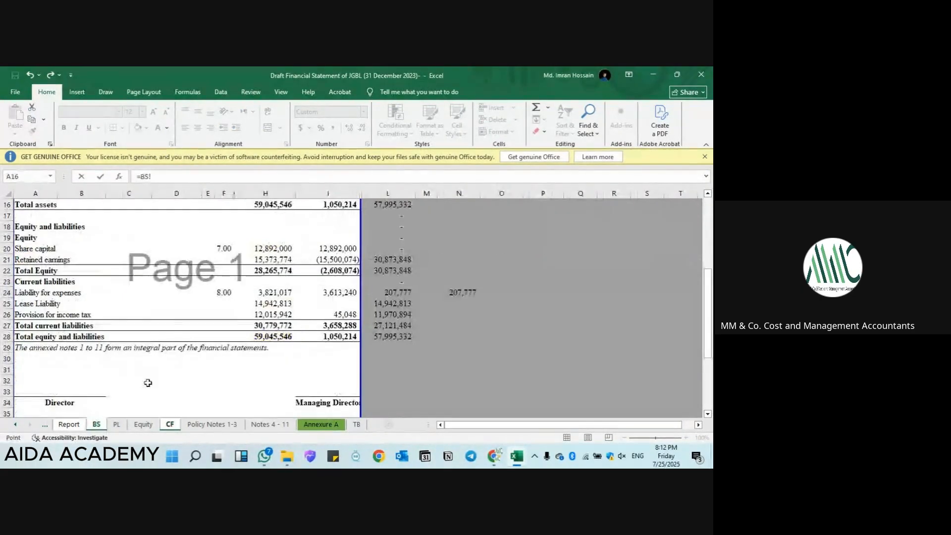
left_click(275, 293)
type("-")
left_click(331, 291)
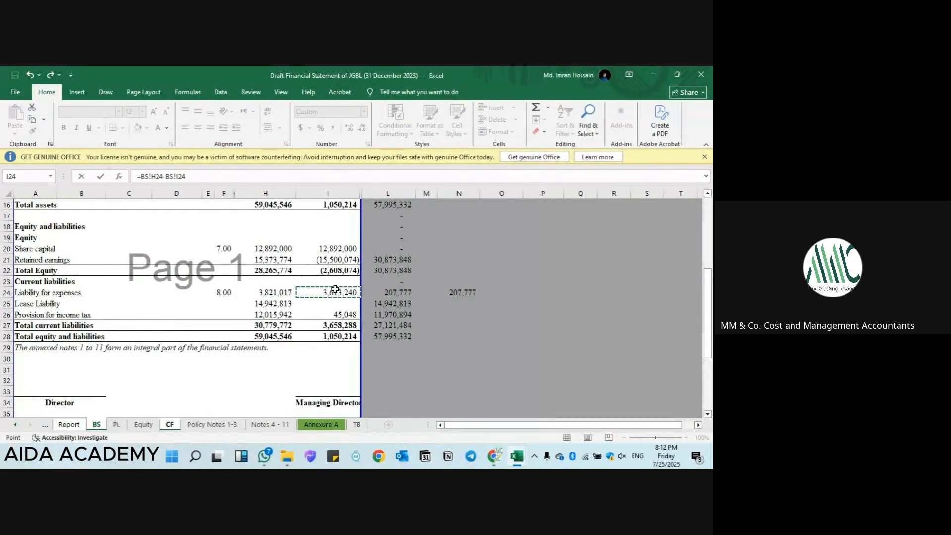
key("Return")
left_click(286, 291)
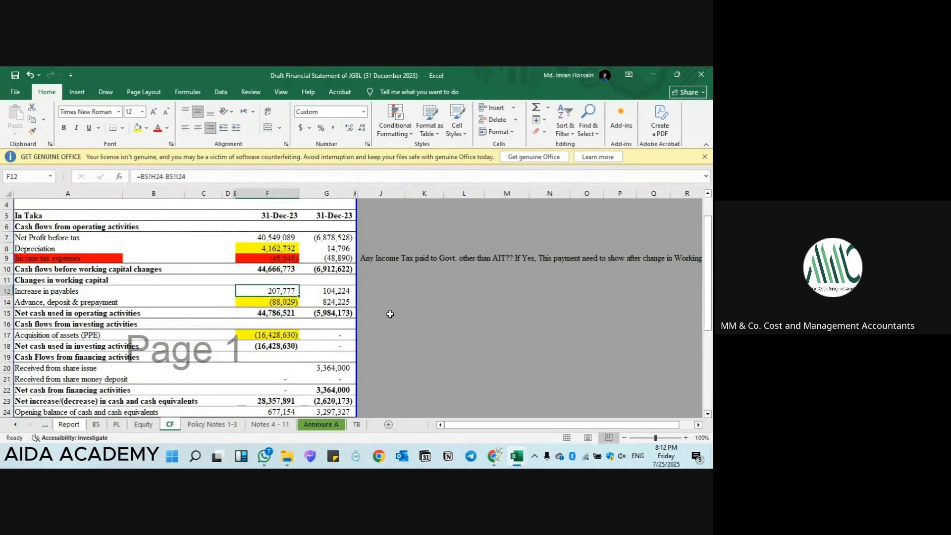
left_click(137, 127)
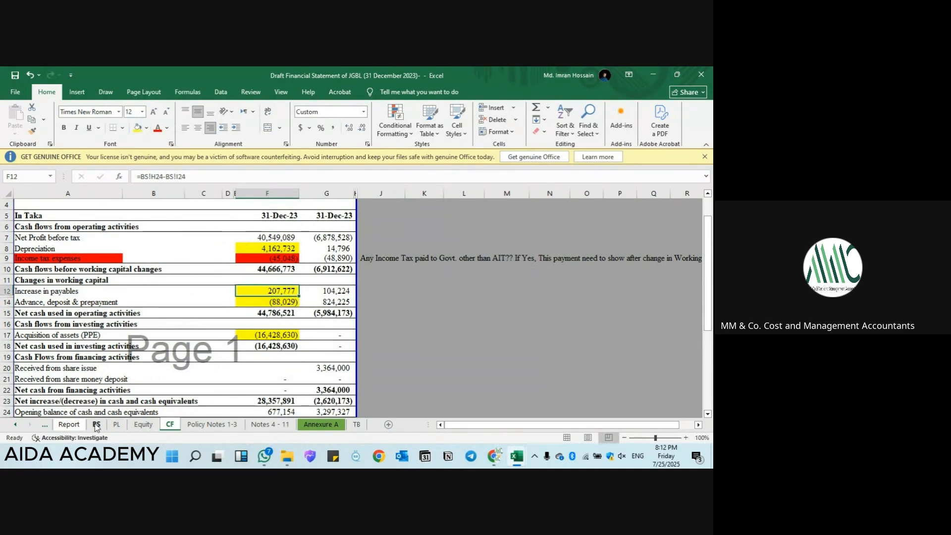
Step: In the BS sheet, make the Liability for expenses difference in L24 bold and check the Share capital difference in L20
left_click(97, 425)
left_click(391, 295)
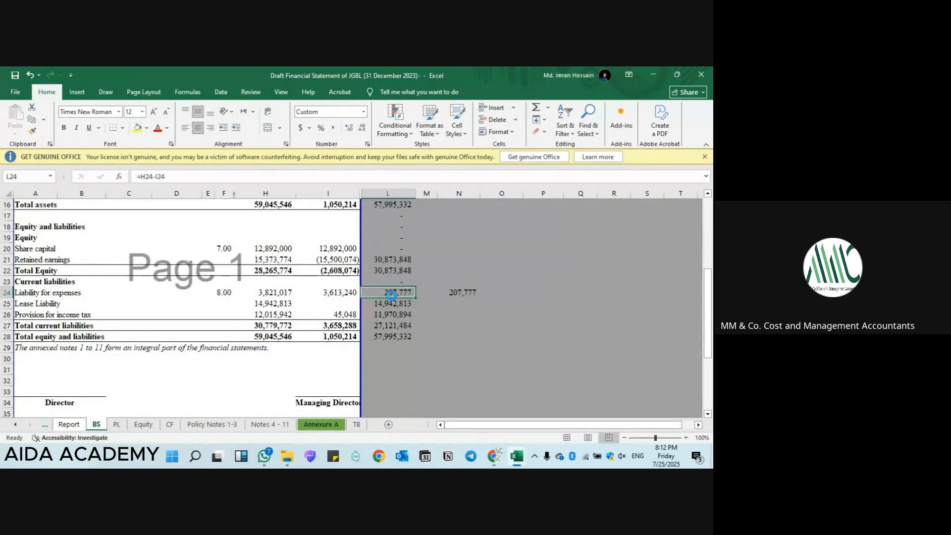
scroll(420, 340, "down", 1)
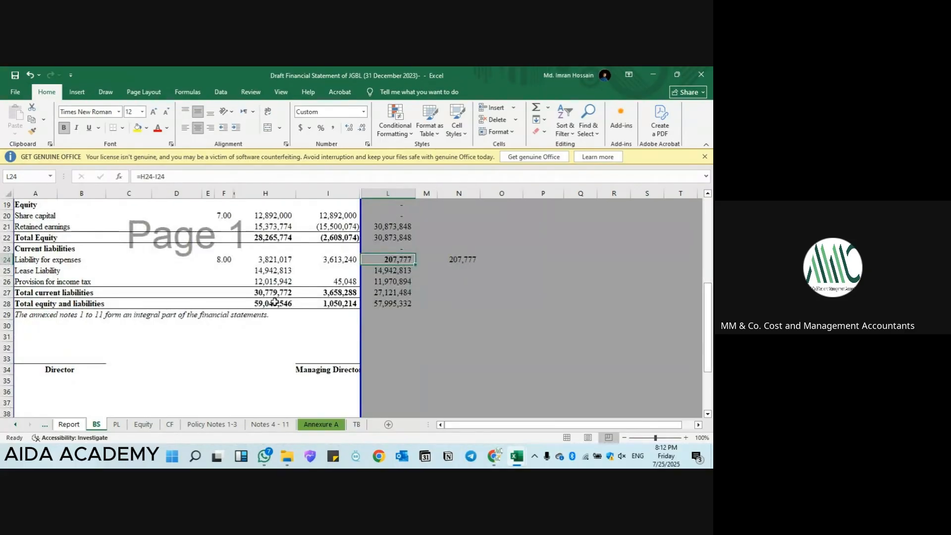
scroll(274, 302, "up", 2)
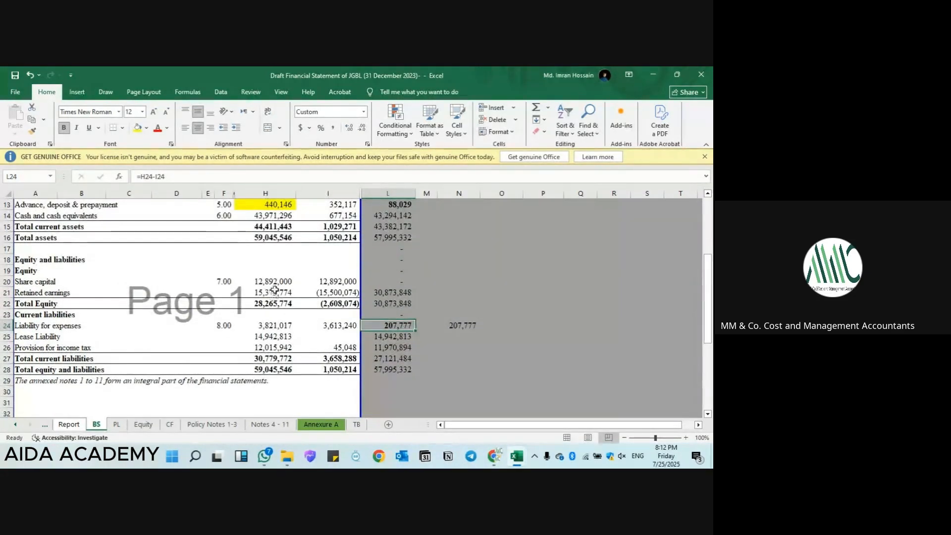
left_click(404, 282)
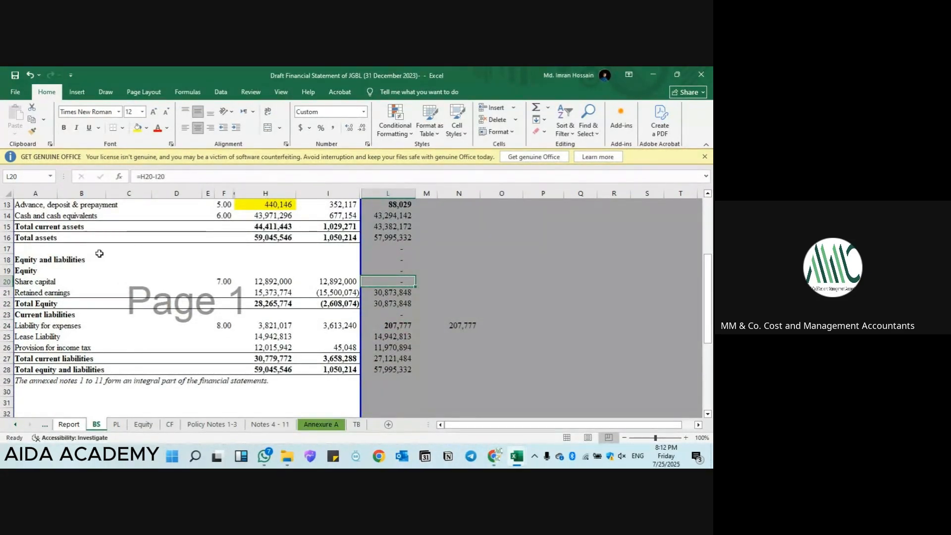
scroll(395, 277, "up", 2)
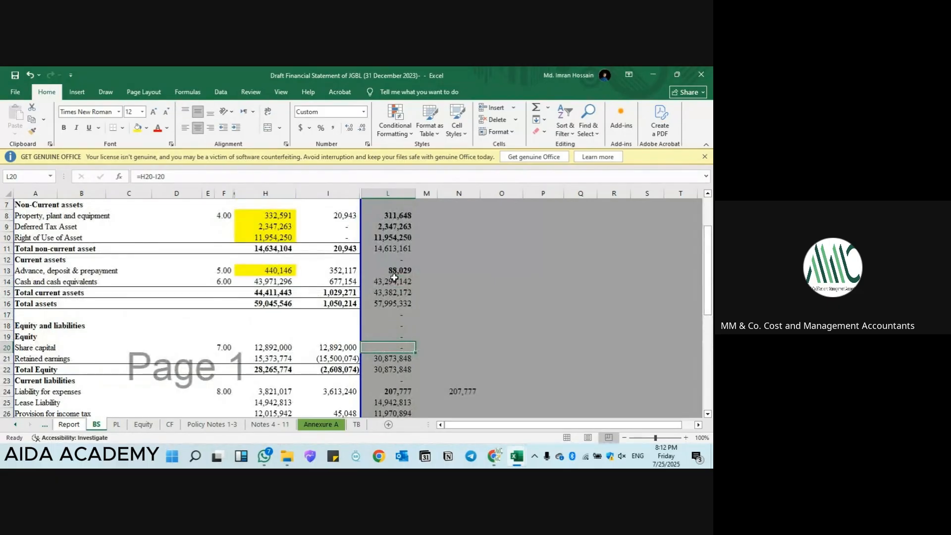
scroll(368, 367, "down", 3)
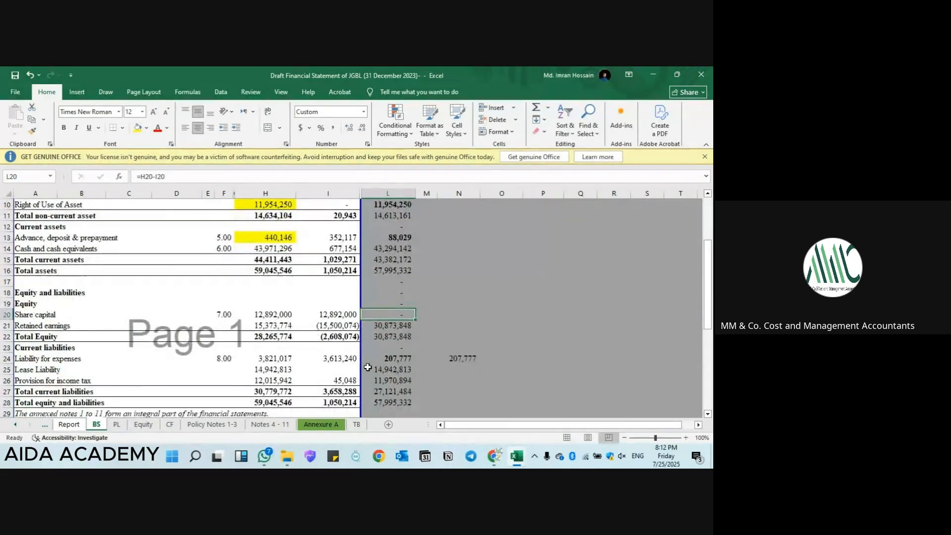
Step: Check the source of the current-year Lease Liability in BS and enter 0 as its prior-year balance in I25
left_click(269, 302)
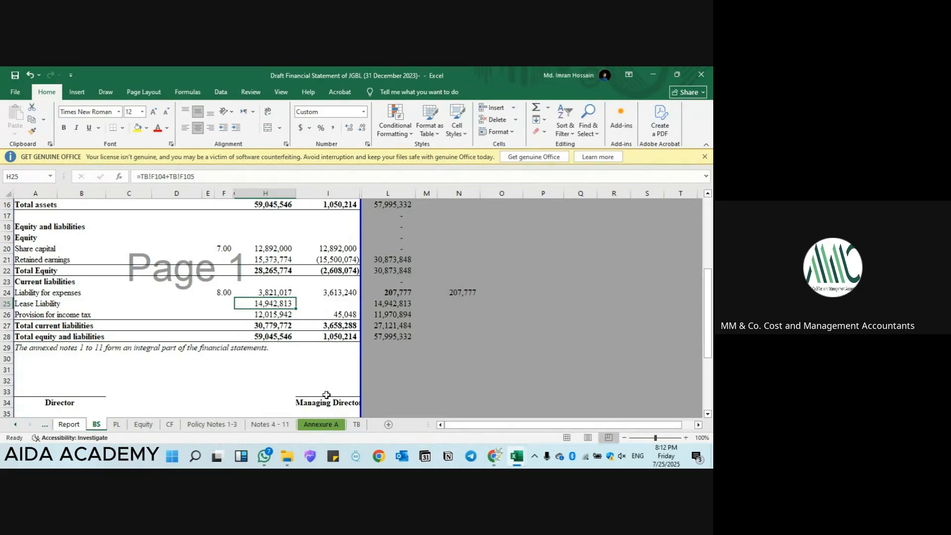
left_click(337, 304)
type("0")
key("Return")
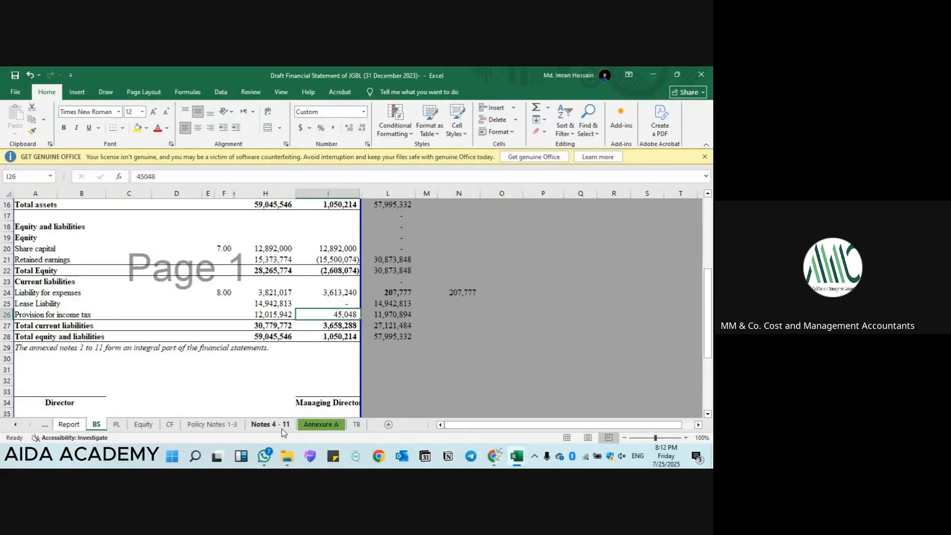
Step: In CF's financing activities, insert a row above Received from share money deposit and label it Lease Liability
left_click(171, 426)
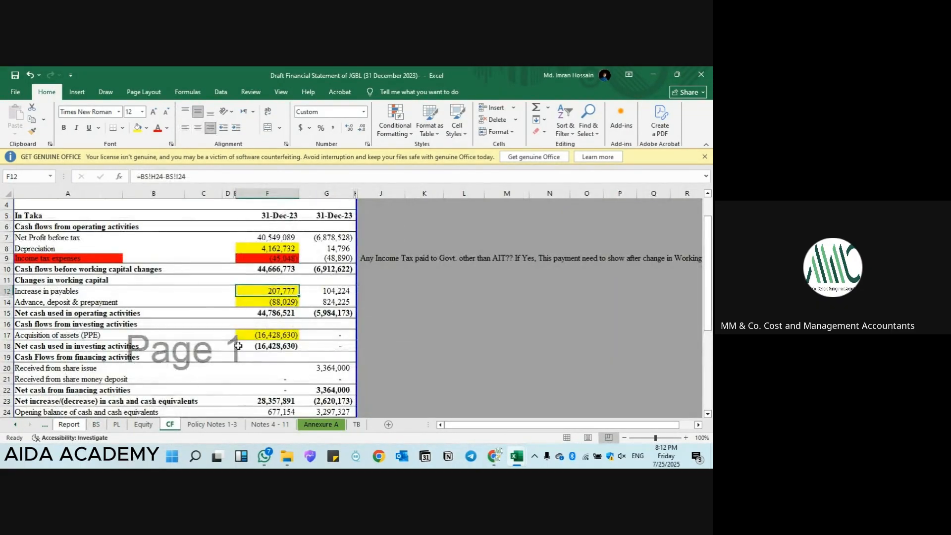
scroll(238, 346, "down", 2)
left_click(3, 315)
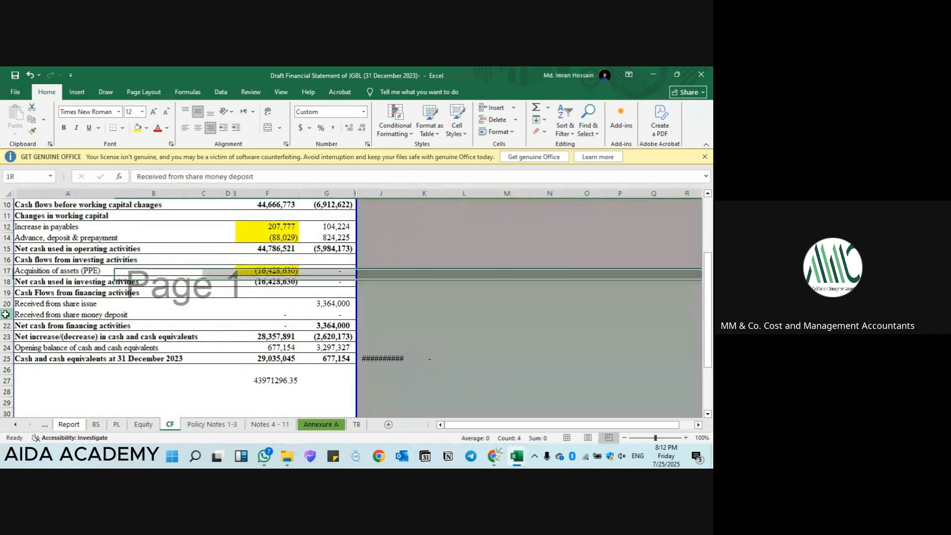
key("ctrl+shift+plus")
type("Lease Liabilit")
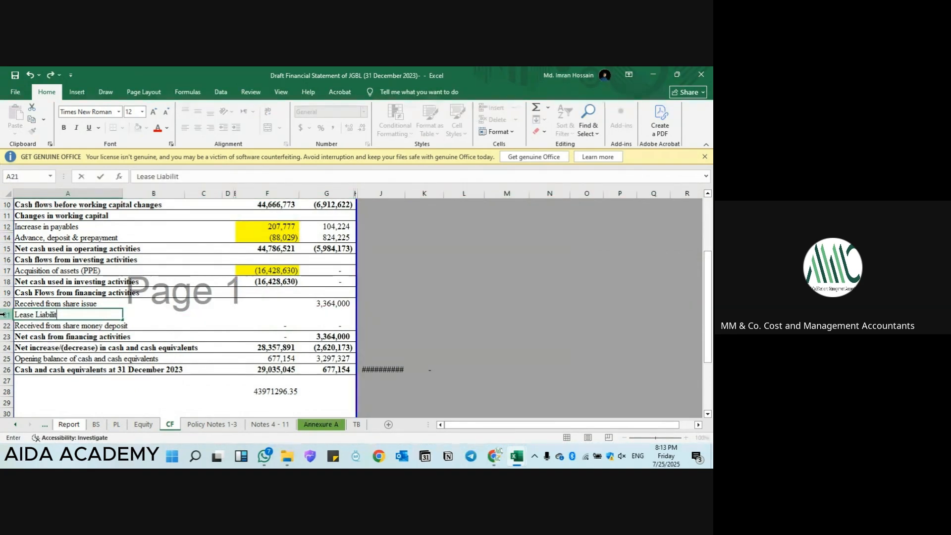
key("Right")
Step: Set the current-year amount of CF's Lease Liability row to the current minus prior-year balance, BS!H25-BS!I25
key("Right")
key("Right")
key("Right")
key("Right")
key("Right")
key("Left")
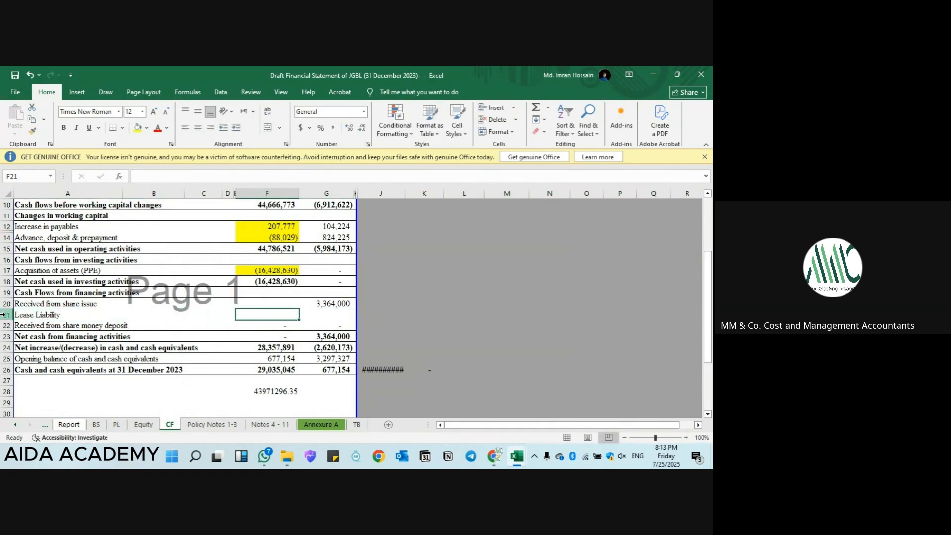
type("=")
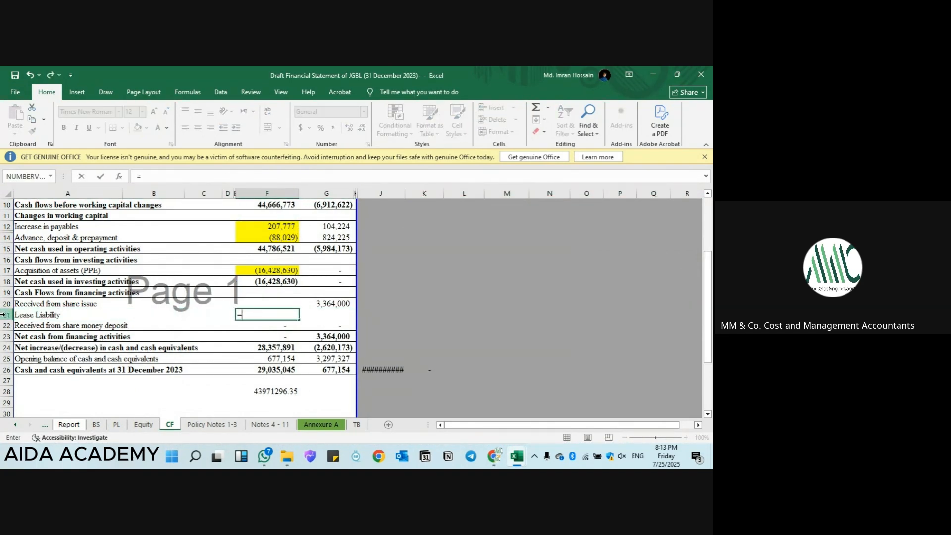
left_click(97, 424)
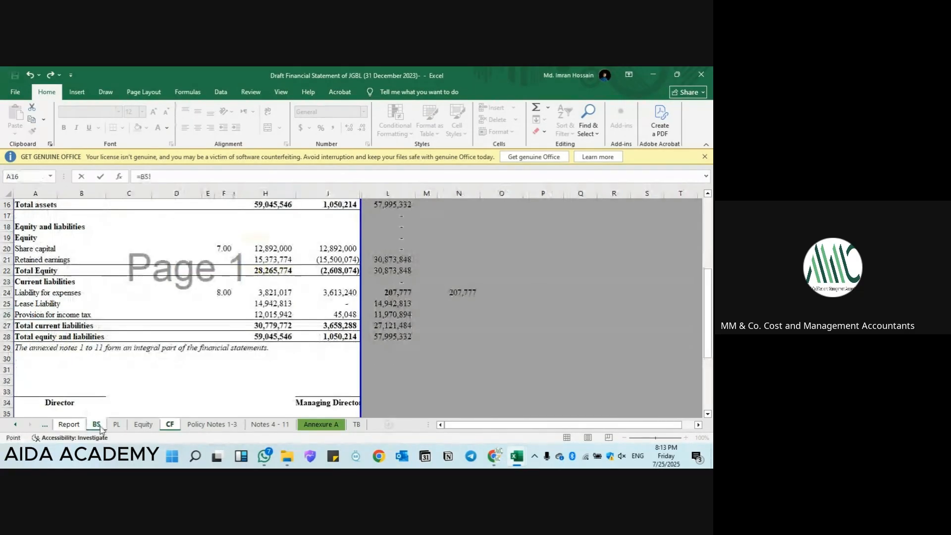
left_click(271, 305)
type("-")
left_click(331, 303)
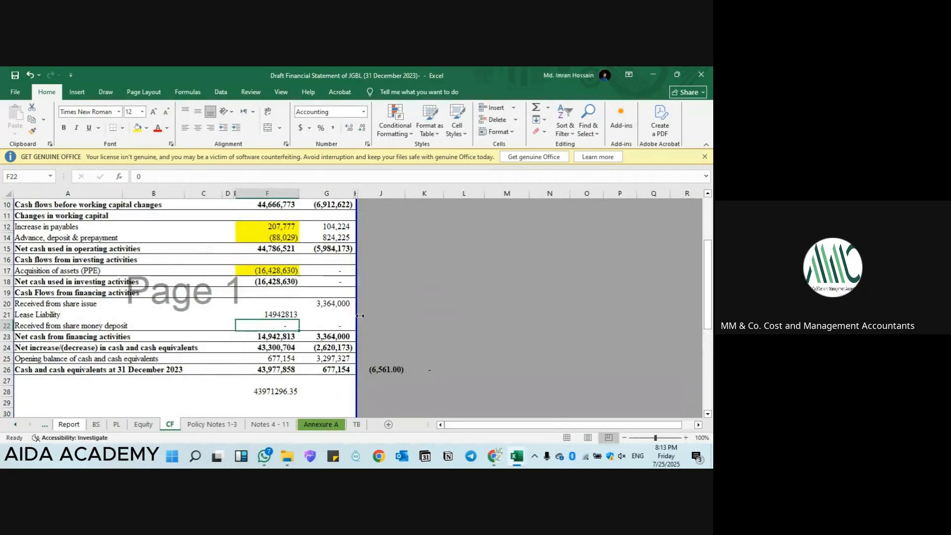
Step: Examine the CF statement and the highlighted balances, differences and side workings in the BS sheet
scroll(233, 308, "up", 3)
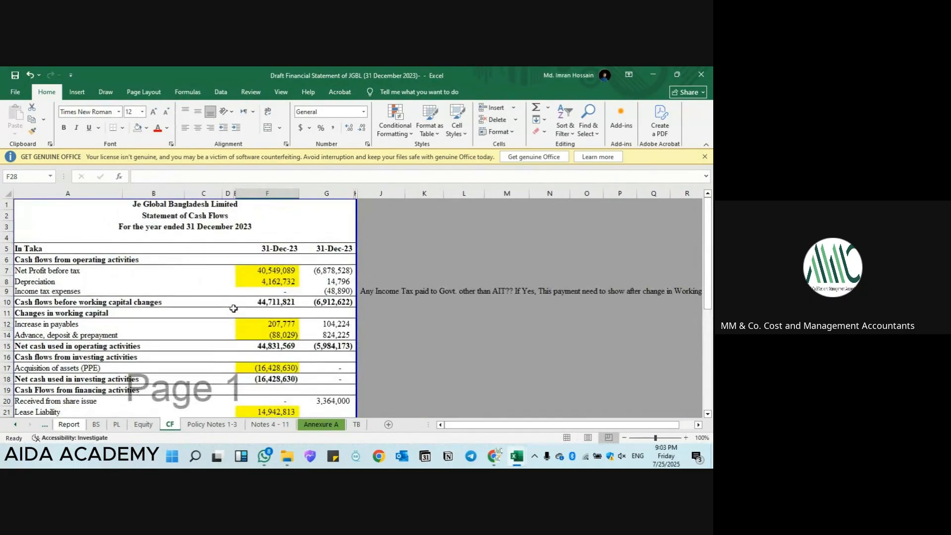
scroll(233, 308, "down", 3)
key("ctrl+Page_Up")
key("ctrl+Page_Up")
key("ctrl+Page_Up")
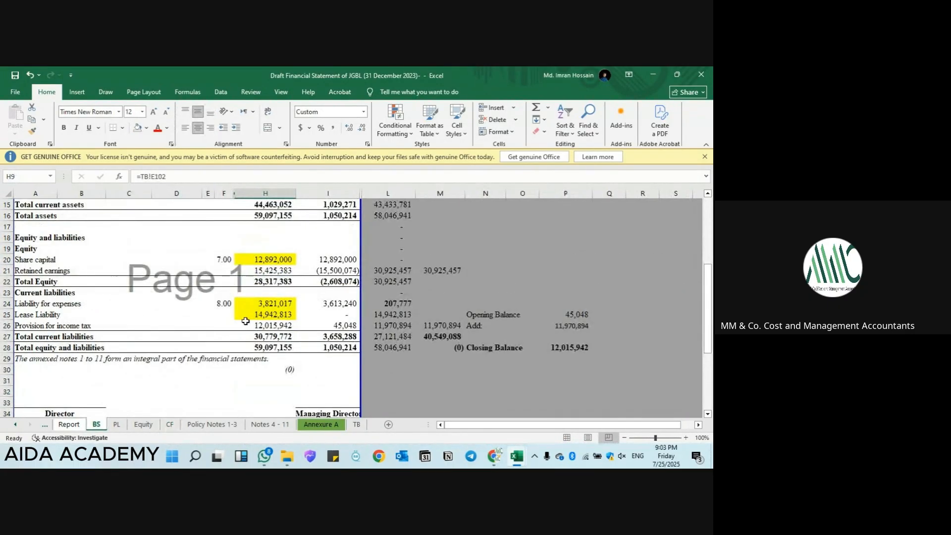
scroll(246, 321, "up", 3)
scroll(257, 320, "up", 2)
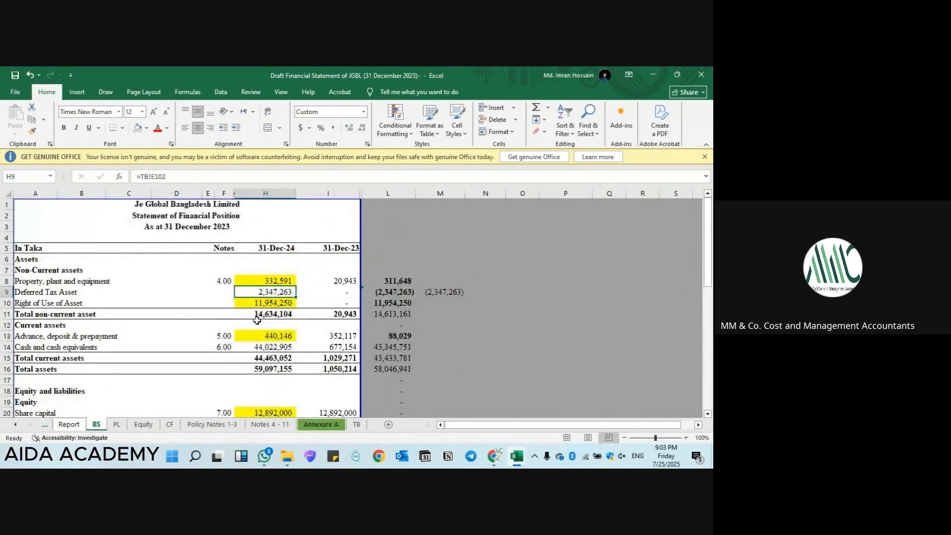
scroll(312, 327, "down", 1)
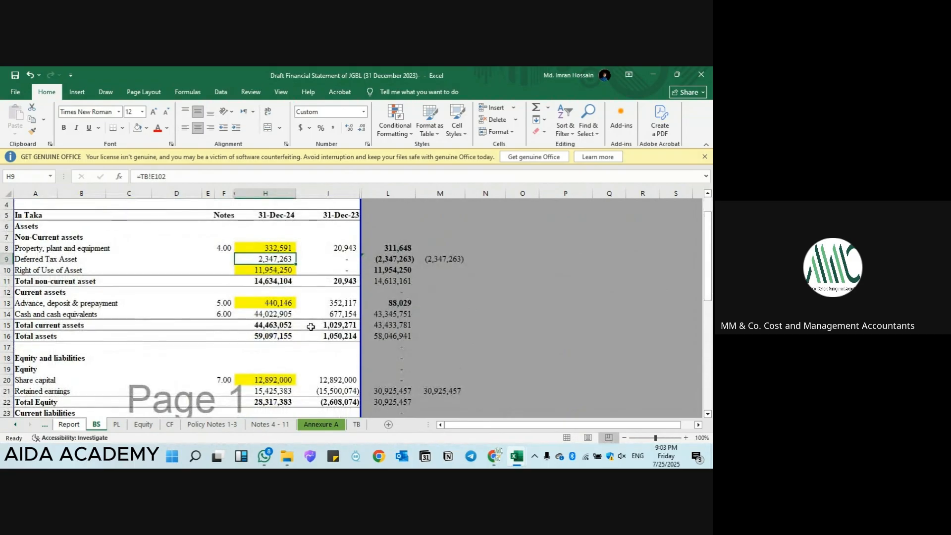
left_click_drag(44, 249, 136, 238)
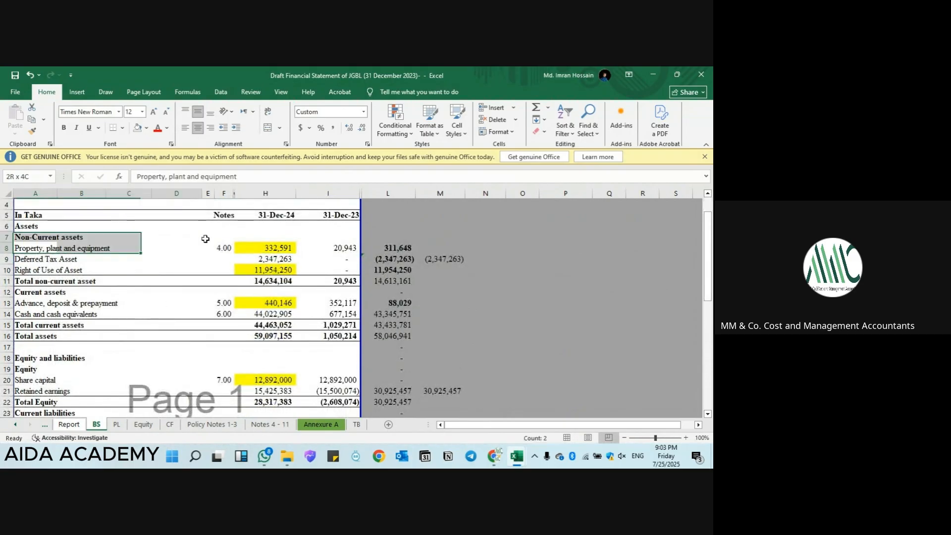
left_click(127, 281)
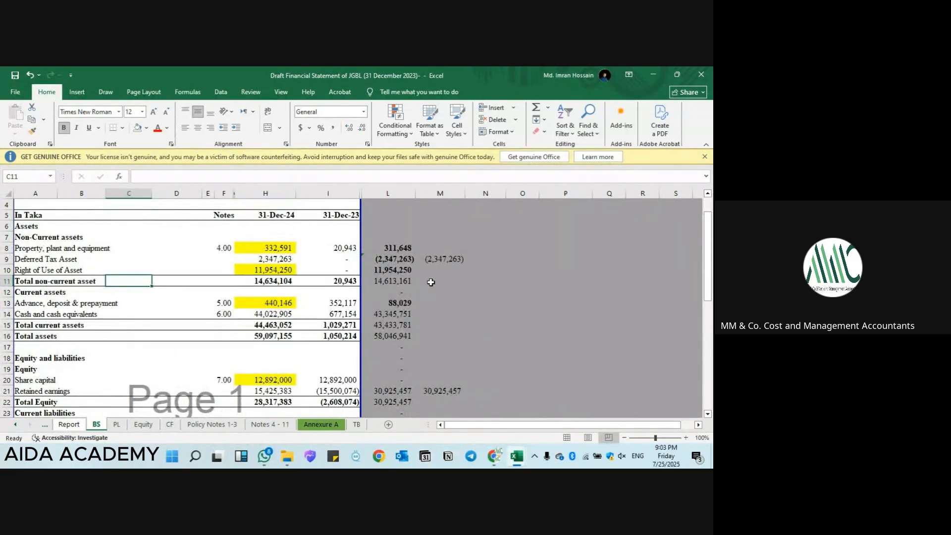
Step: Clear the side workings beside the difference column in BS, from M9 to P29, and return to L8
left_click_drag(442, 259, 573, 390)
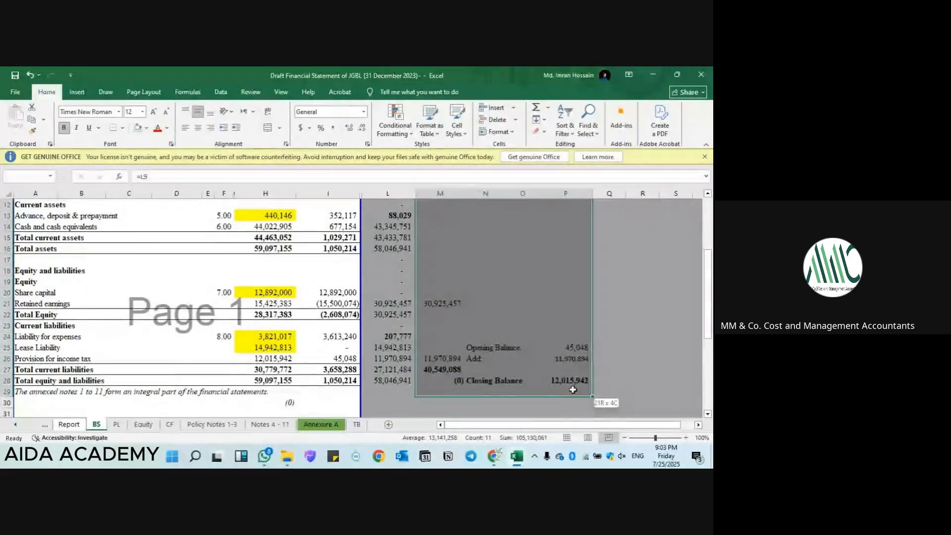
key("Delete")
scroll(495, 307, "up", 3)
left_click(394, 248)
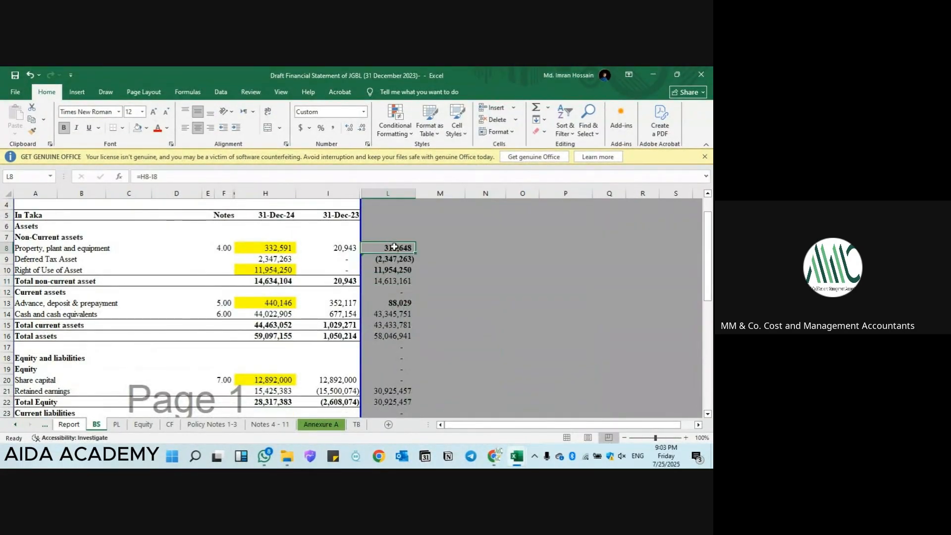
Step: Check the BS difference formula for property, plant and equipment, and trace CF's net profit before tax and depreciation formulas to their sources
double_click(394, 248)
key("Return")
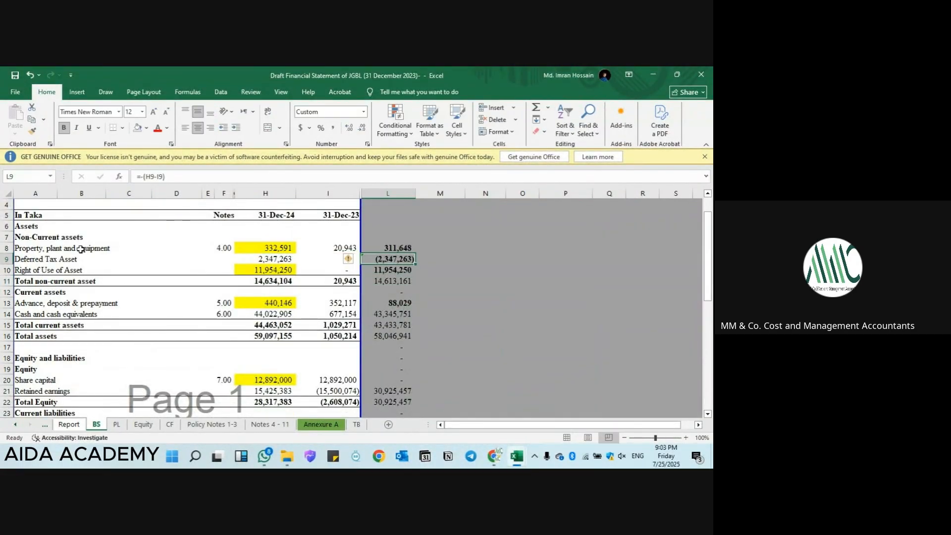
left_click(119, 426)
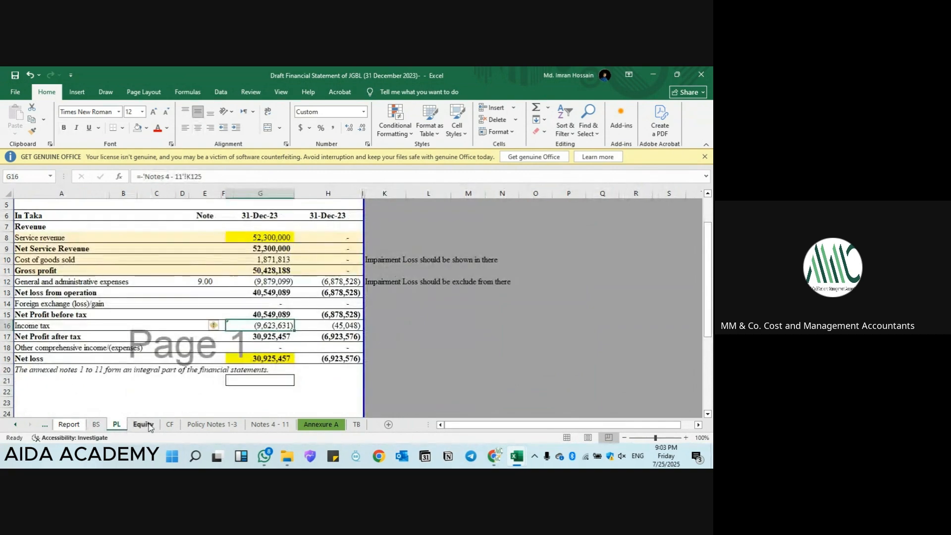
left_click(170, 424)
scroll(239, 267, "up", 3)
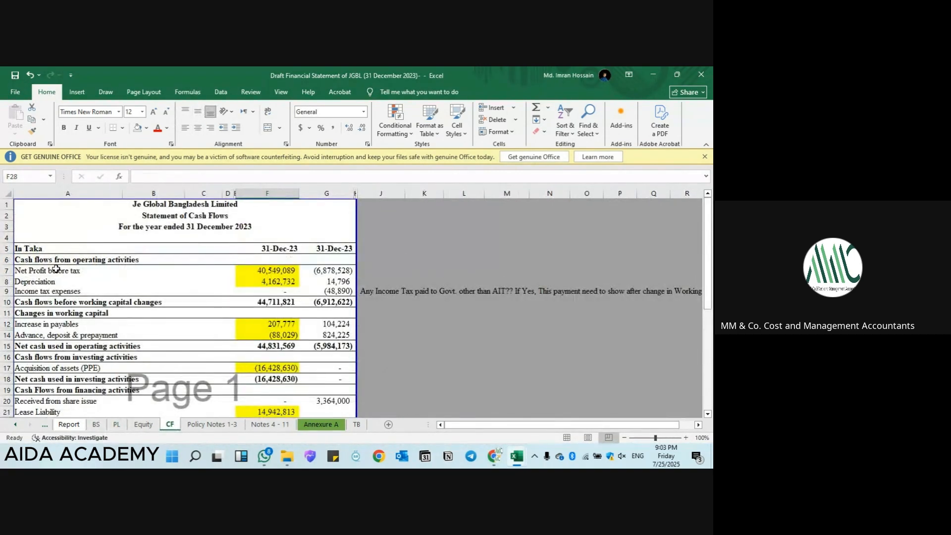
left_click(283, 269)
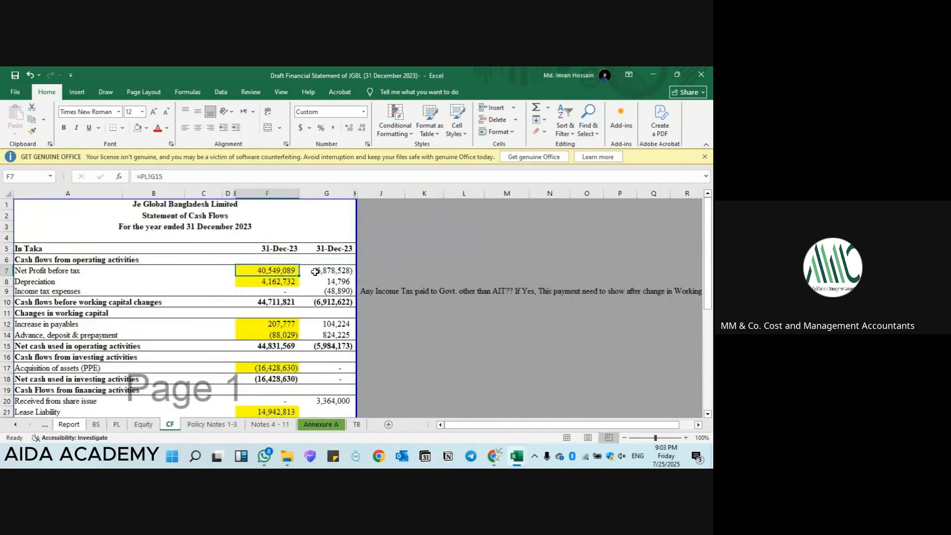
key("ctrl+bracketleft")
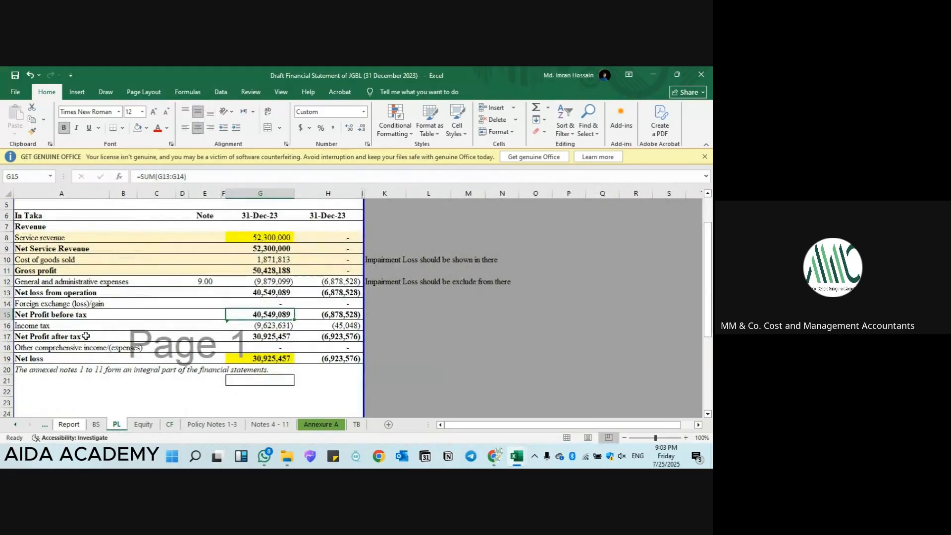
left_click(170, 425)
left_click(250, 285)
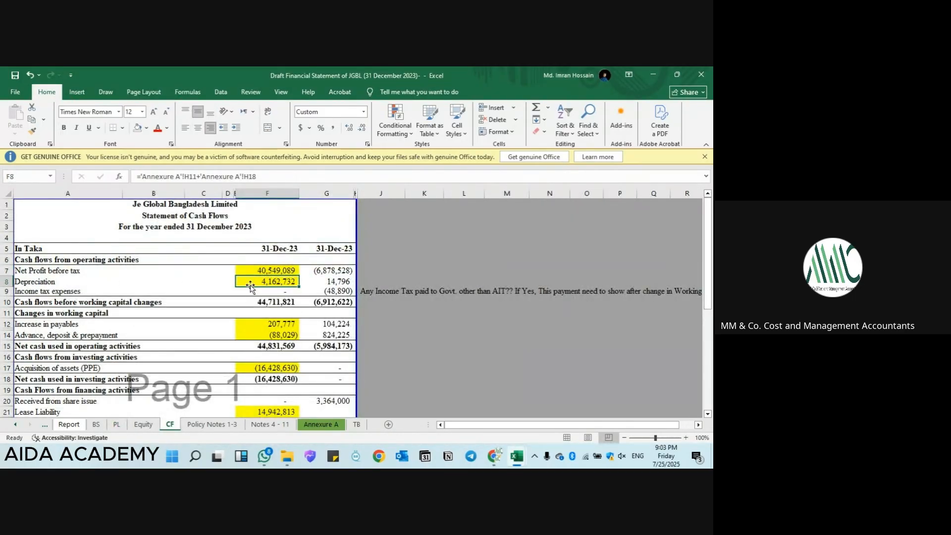
left_click(96, 425)
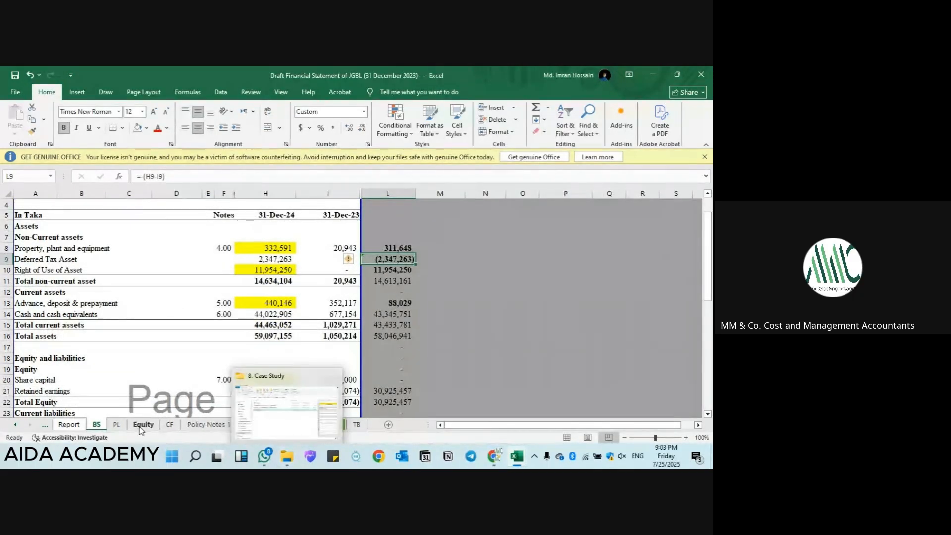
left_click(170, 425)
left_click(252, 272)
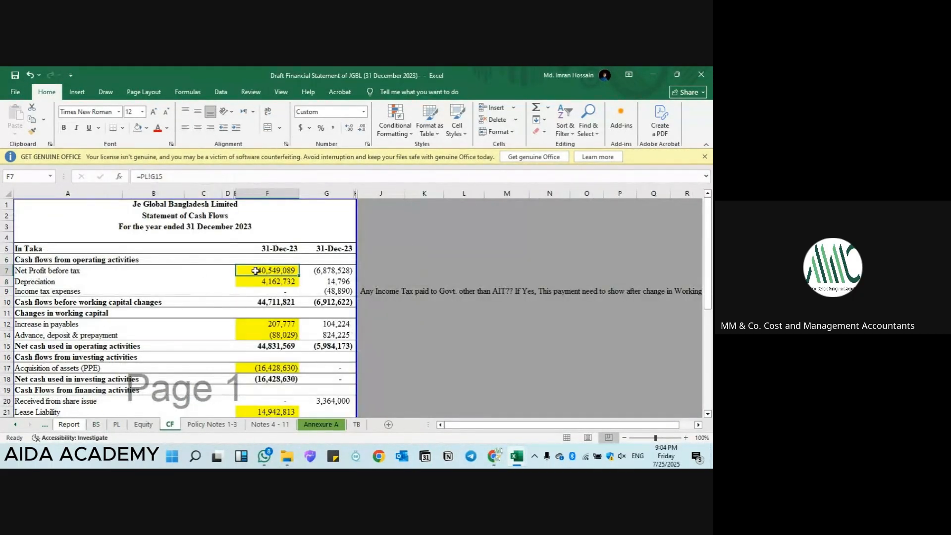
Step: Examine the Property, plant and equipment and Right of Use of Asset balances and differences in BS alongside the CF statement
left_click(97, 424)
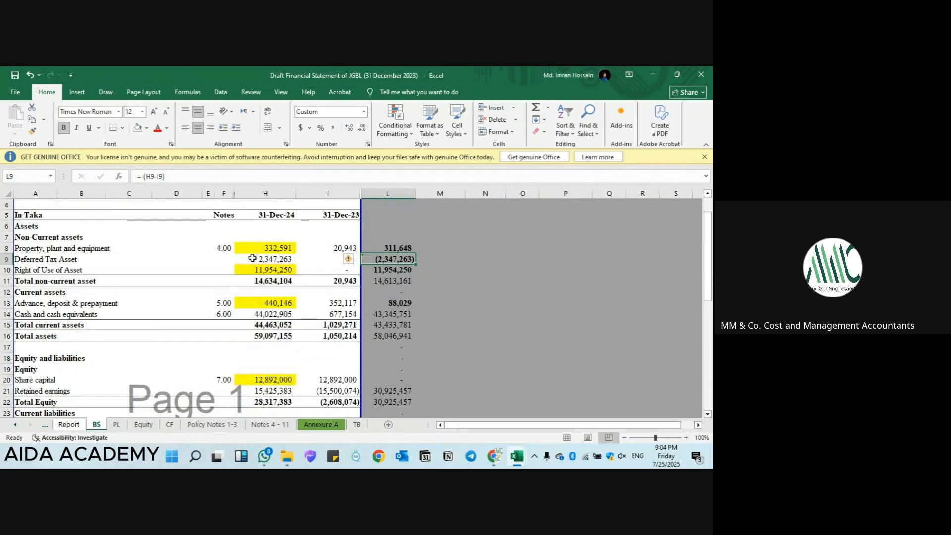
left_click_drag(48, 249, 308, 249)
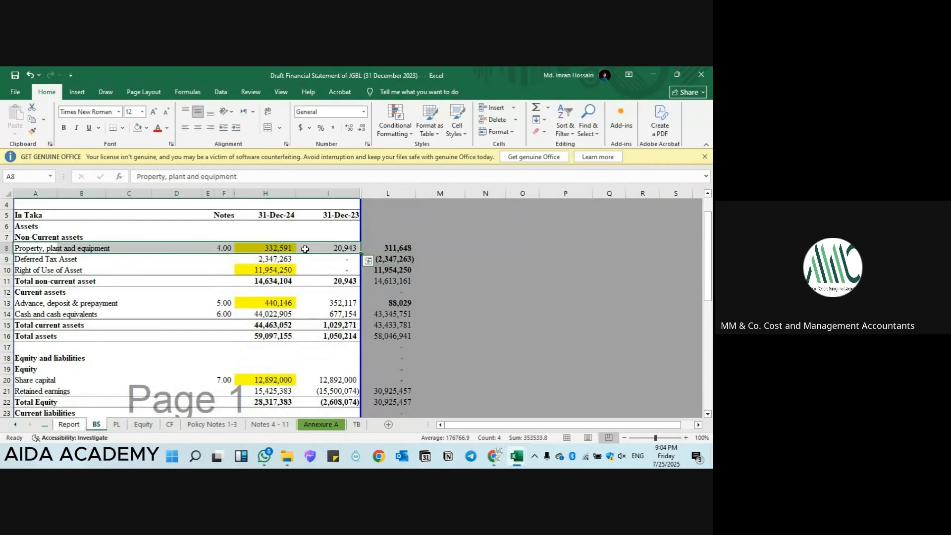
left_click(411, 247)
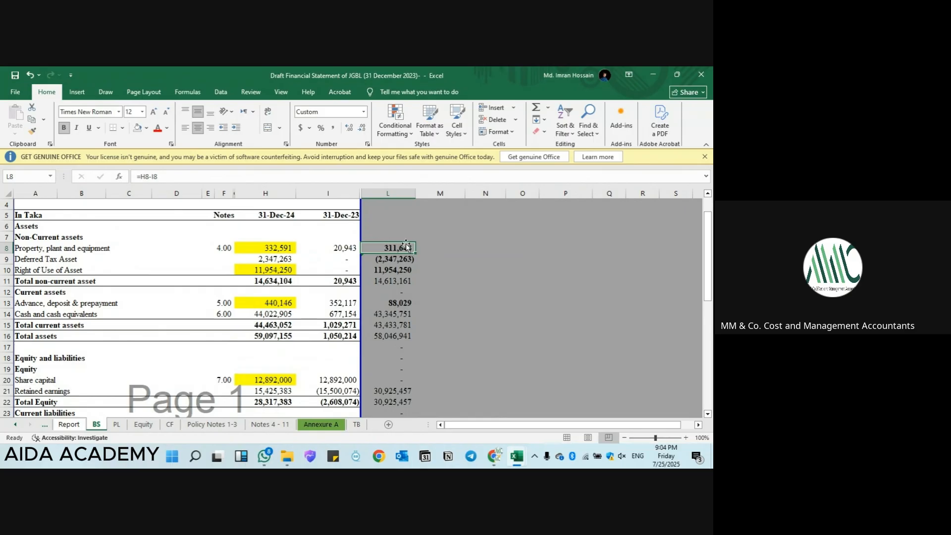
left_click(273, 250)
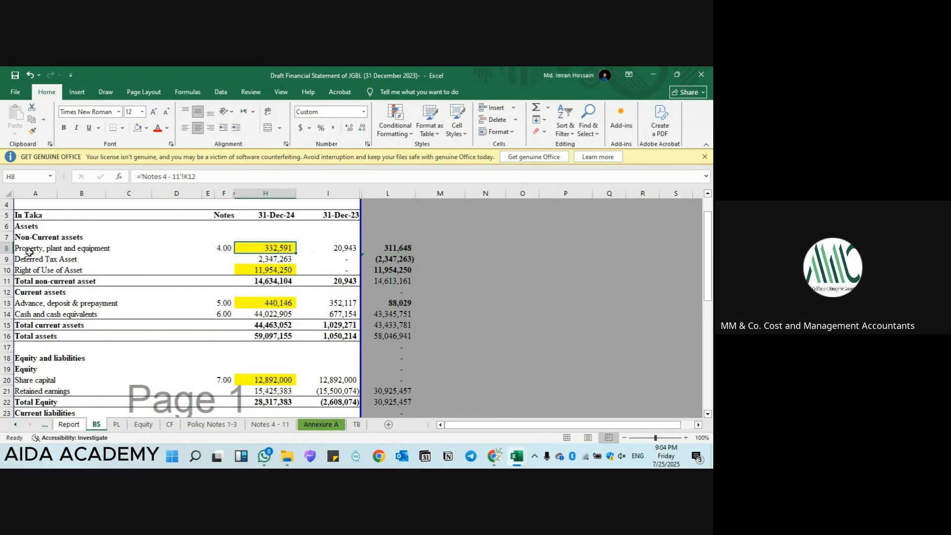
left_click(28, 252)
left_click_drag(28, 251, 320, 248)
left_click(268, 249)
left_click(165, 426)
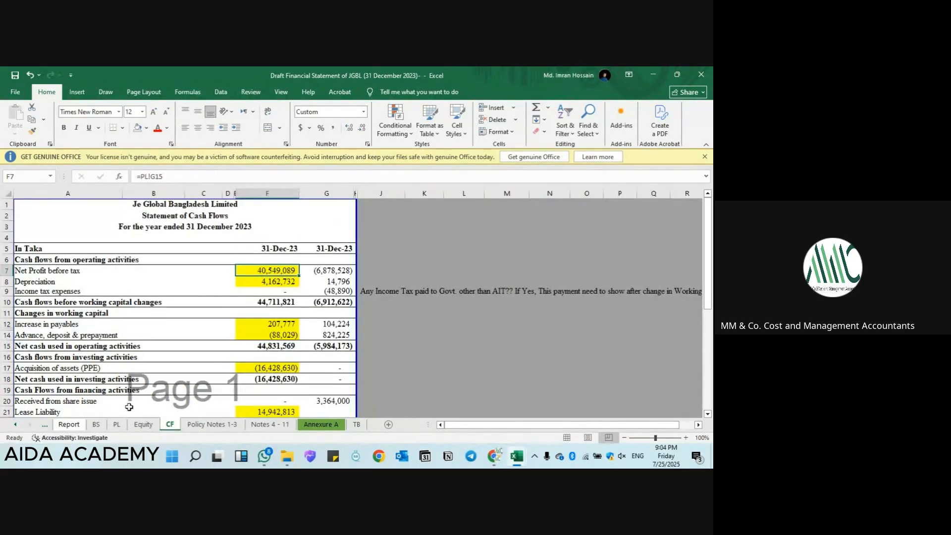
left_click(96, 425)
key("Down")
key("Down")
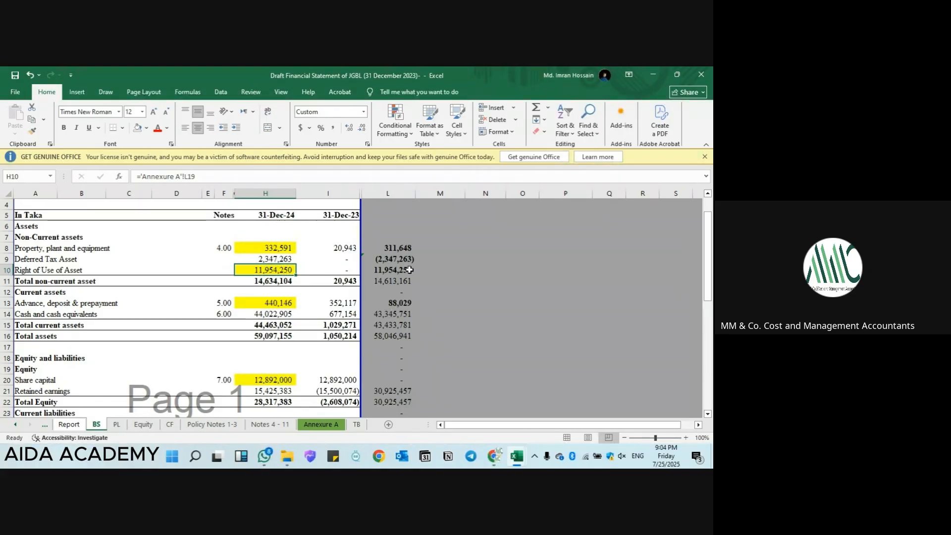
Step: Compare the sum of BS differences L8 and L10 with the sum of CF's depreciation and acquisition of assets
left_click(397, 249)
left_click(397, 270, "ctrl")
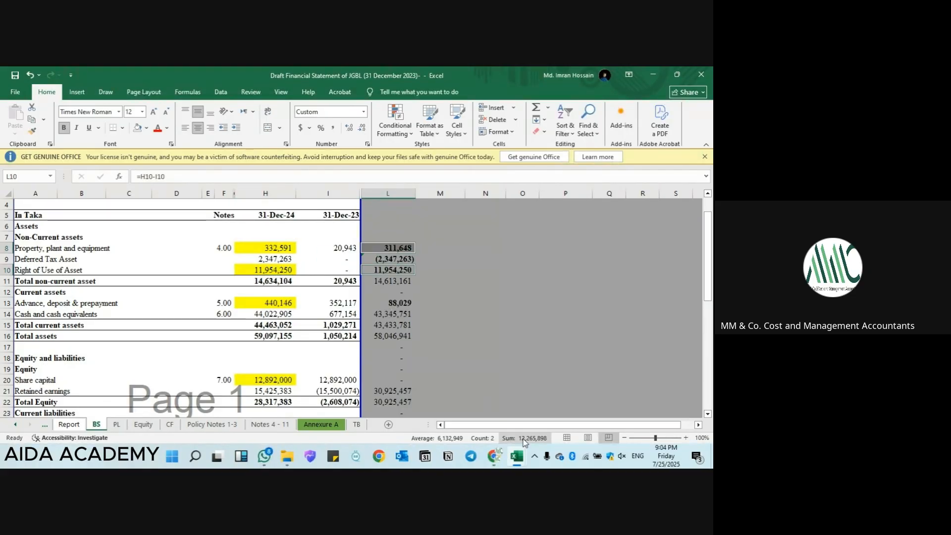
left_click(170, 425)
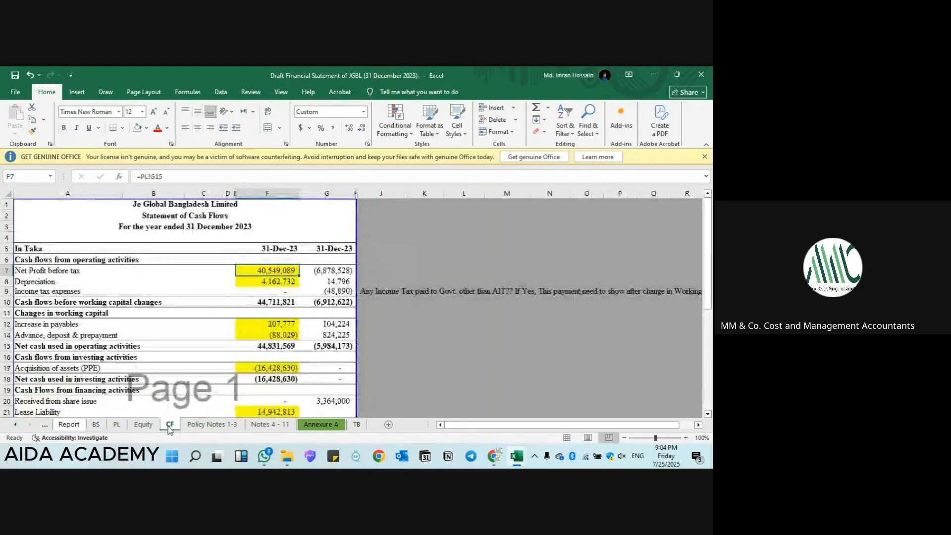
left_click(283, 282)
scroll(282, 283, "down", 1)
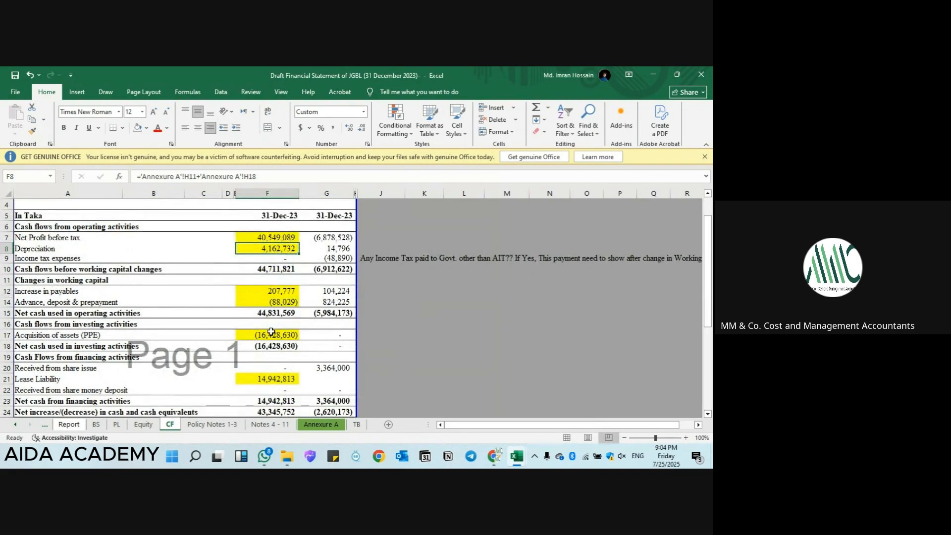
left_click(272, 332, "ctrl")
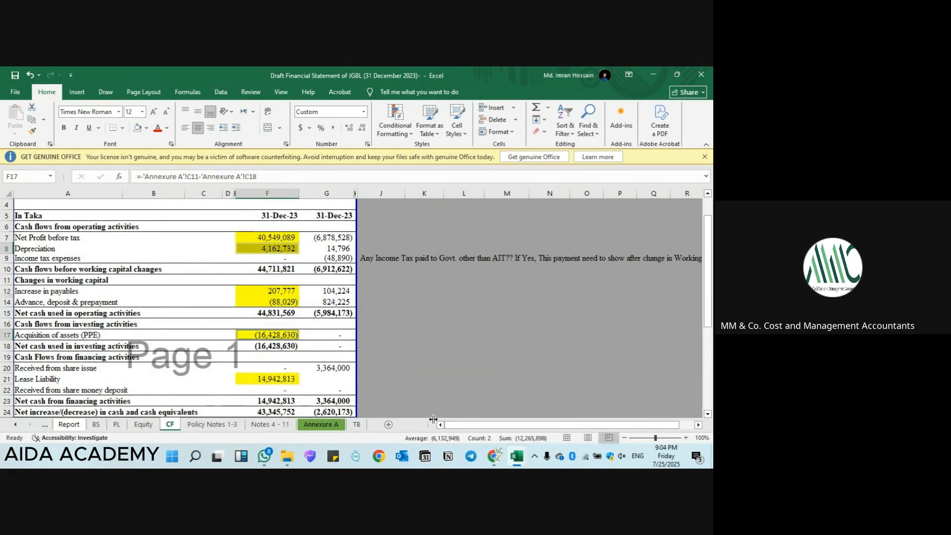
key("alt+Tab")
key("alt+shift+Tab")
left_click(97, 428)
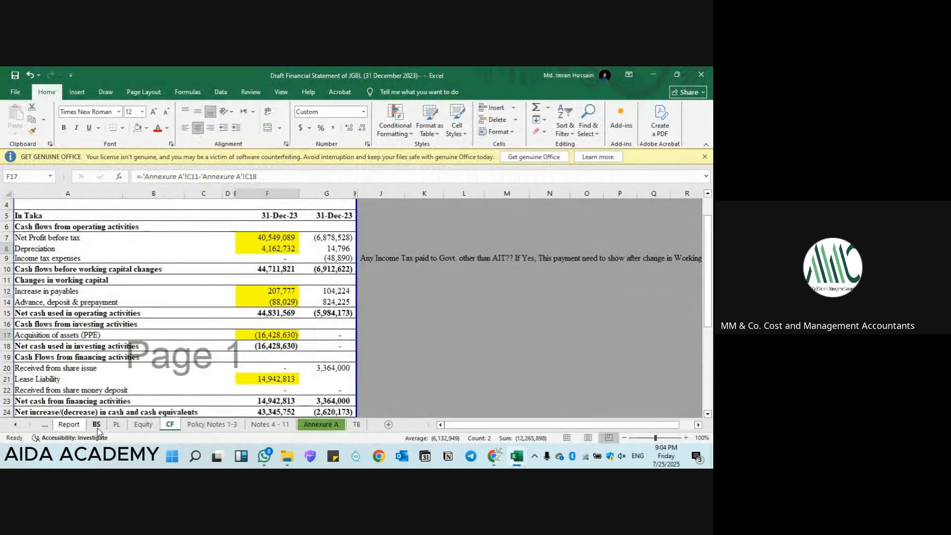
left_click(97, 425)
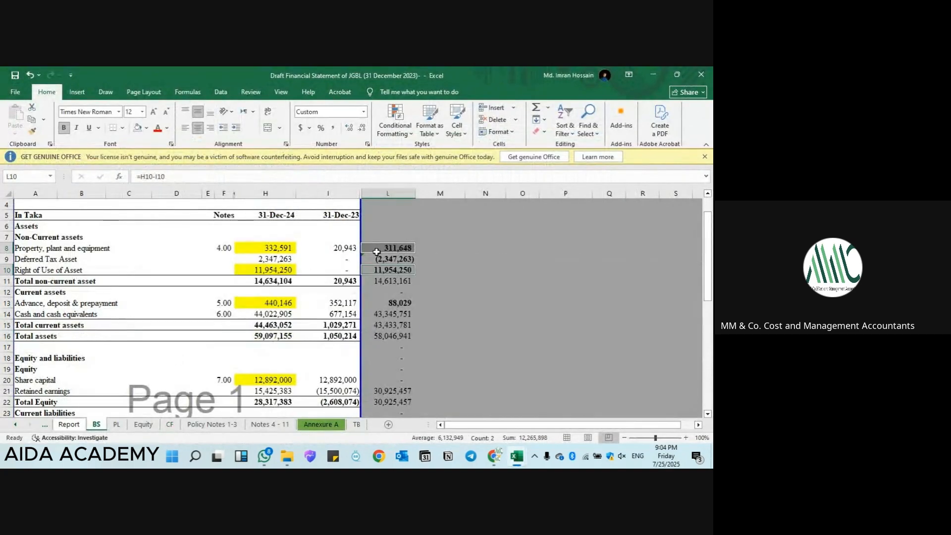
Step: Review the Deferred Tax Asset and Provision for income tax rows in BS
left_click(272, 250)
left_click(48, 257)
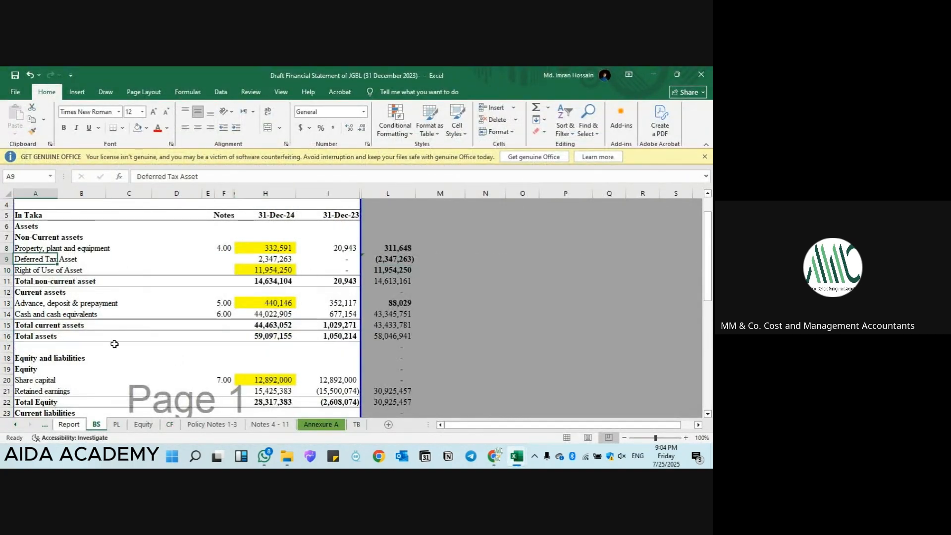
scroll(114, 344, "down", 3)
left_click(34, 347)
scroll(34, 349, "up", 2)
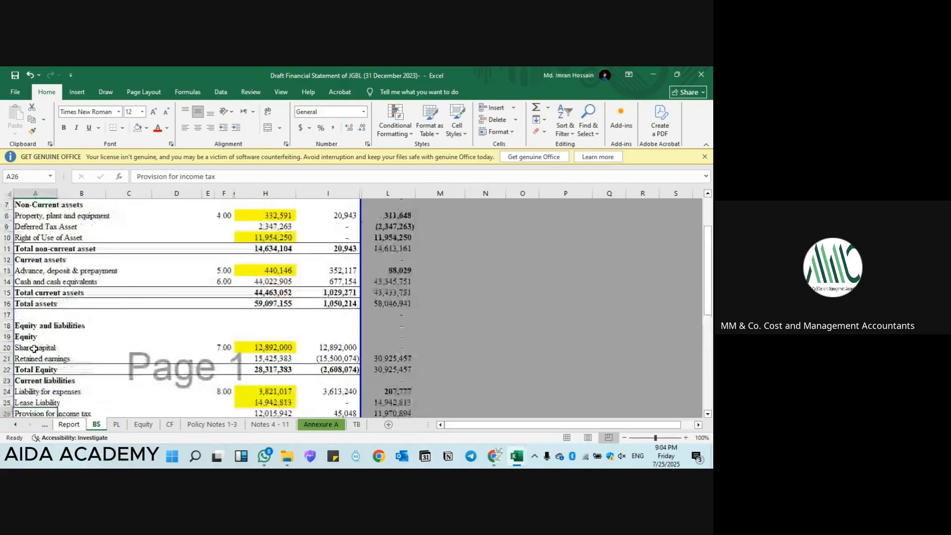
scroll(34, 348, "up", 1)
double_click(39, 260)
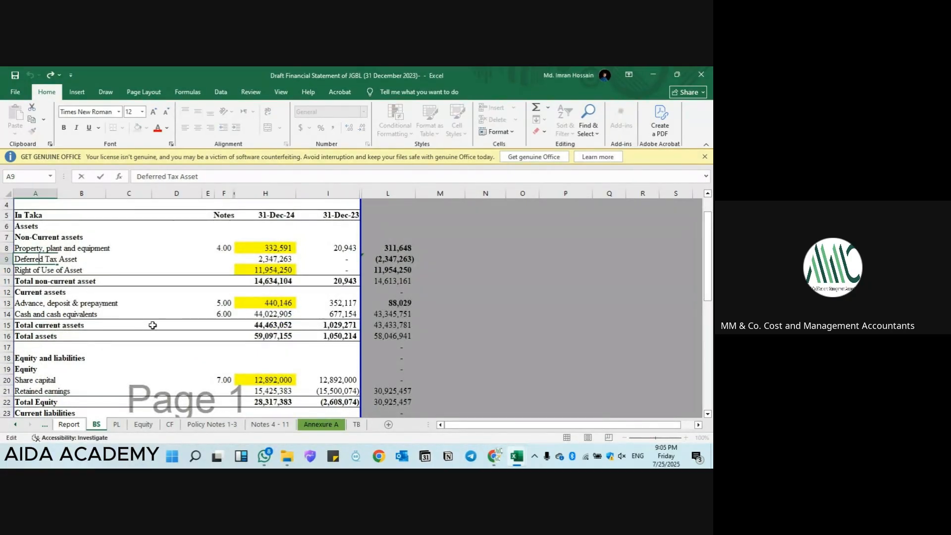
key("Return")
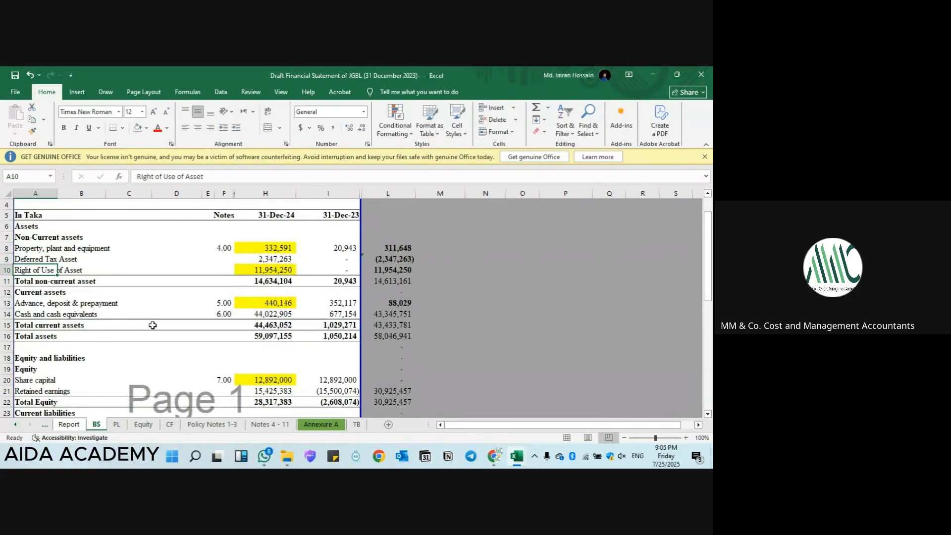
Step: Trace CF's net profit before tax to PL and fill the current-year Net Profit before tax cell, G15, with yellow
left_click(126, 424)
left_click(170, 424)
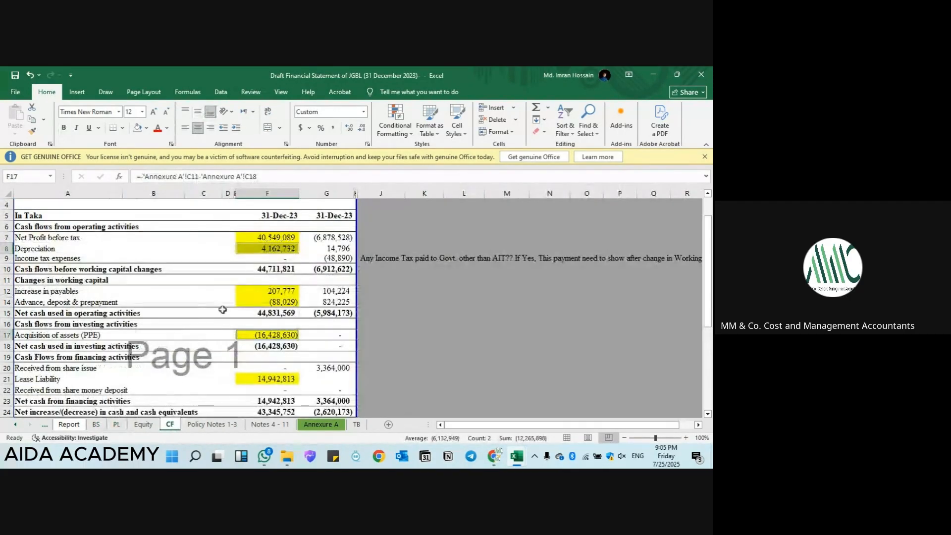
left_click(68, 240)
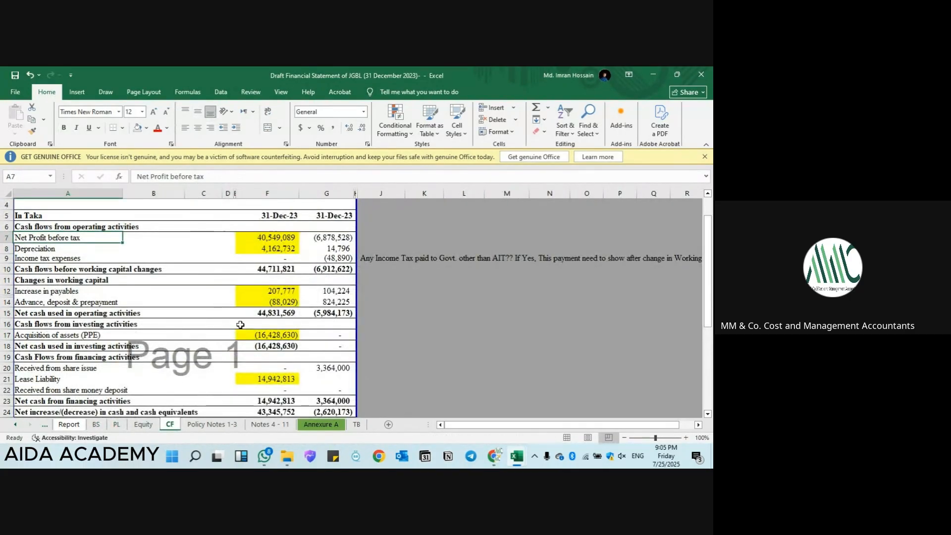
left_click(273, 241)
left_click(116, 425)
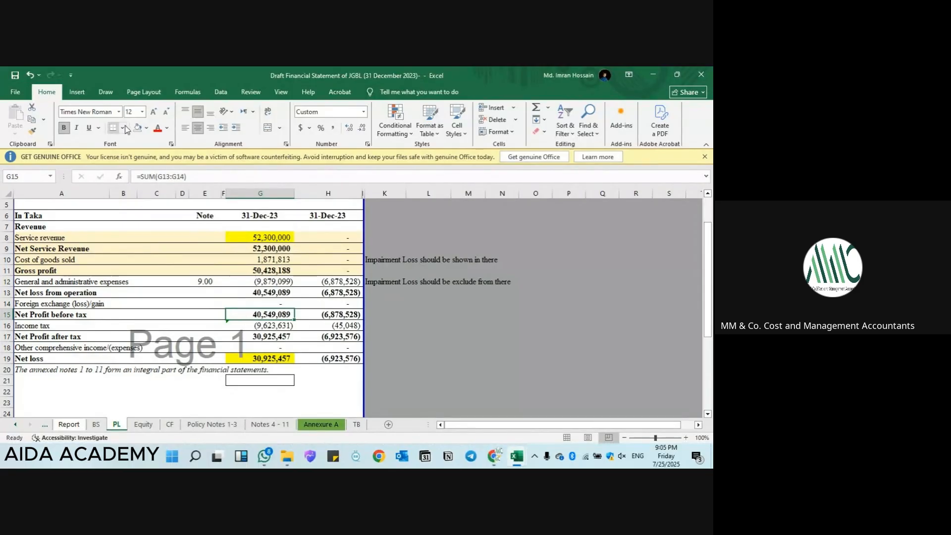
left_click(147, 128)
left_click(185, 281)
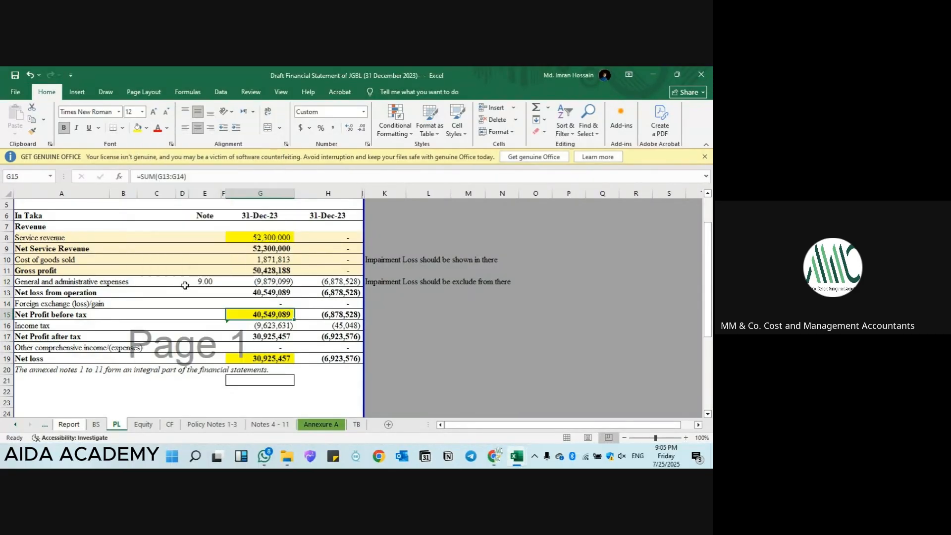
Step: Examine the Income tax row in PL against the Deferred Tax Asset, Provision for income tax and Retained earnings rows in BS
left_click_drag(64, 329, 302, 327)
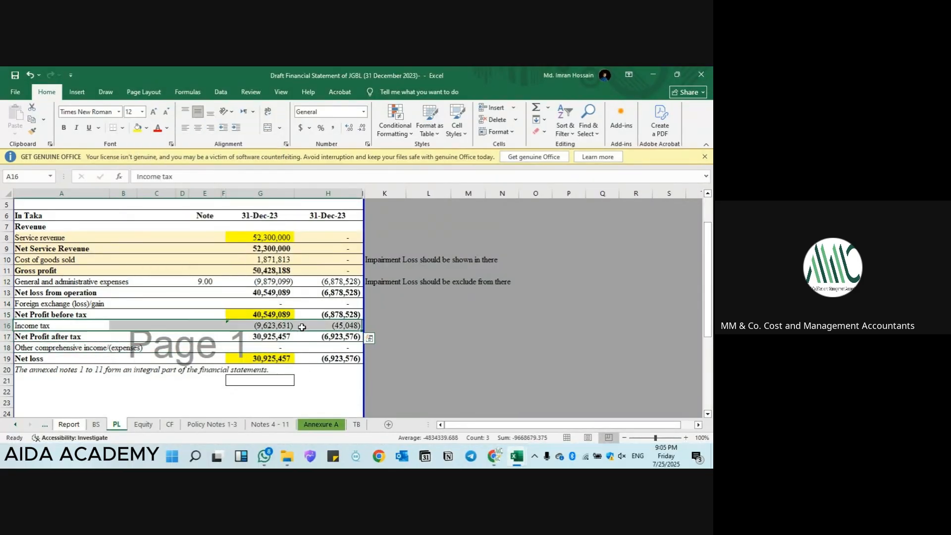
left_click(96, 425)
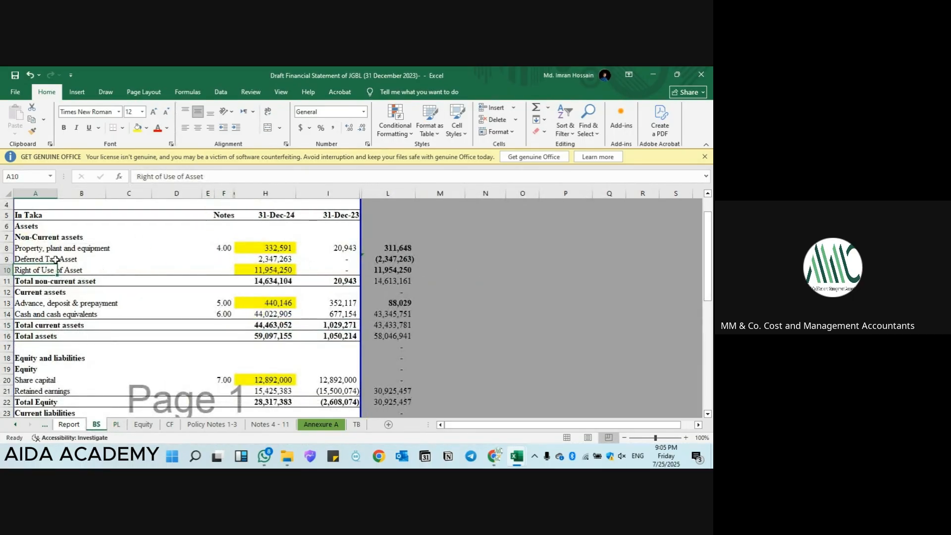
left_click(55, 260)
scroll(56, 262, "down", 1)
scroll(56, 285, "down", 2)
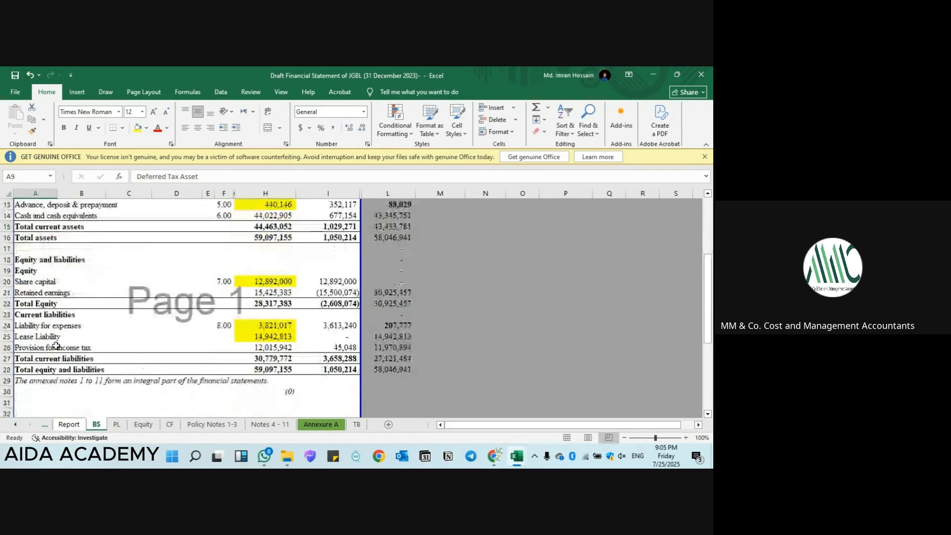
left_click(29, 293)
left_click_drag(28, 292, 314, 291)
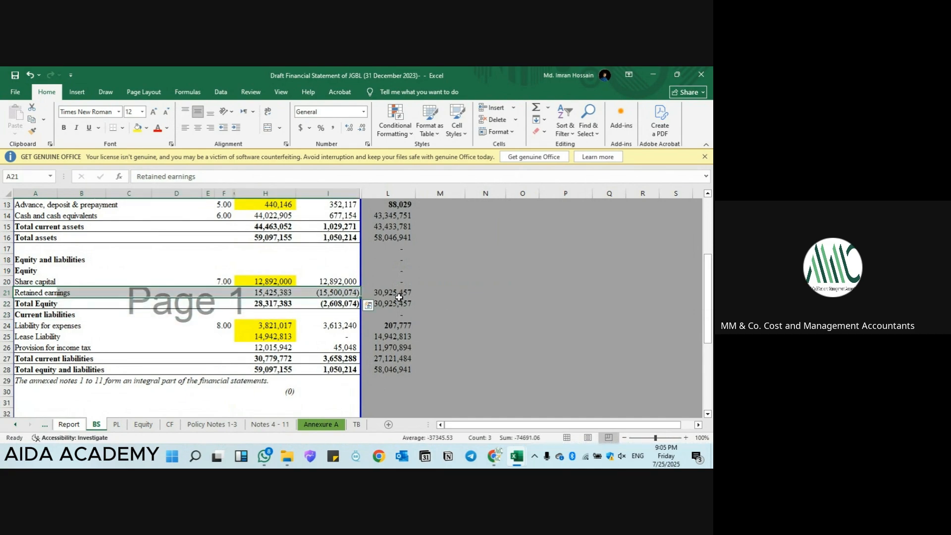
left_click(44, 292)
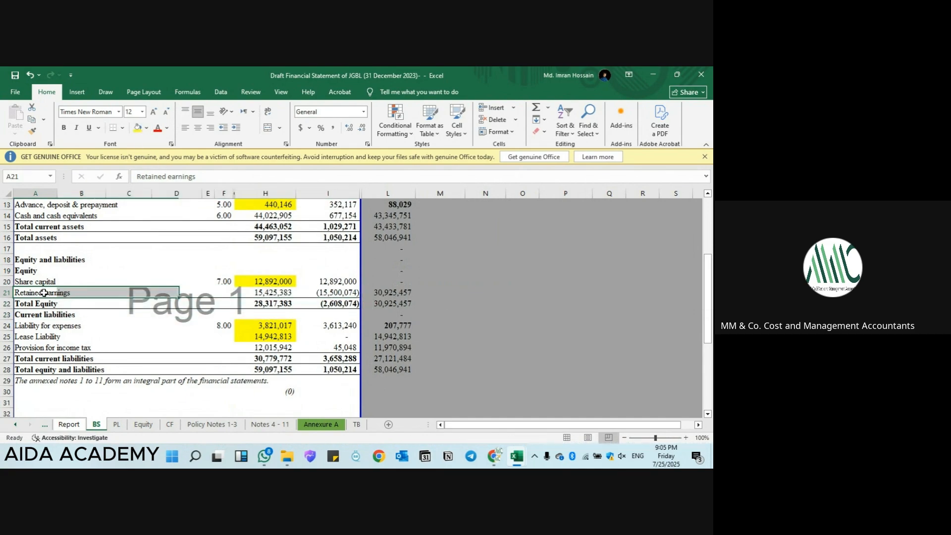
scroll(114, 295, "up", 1)
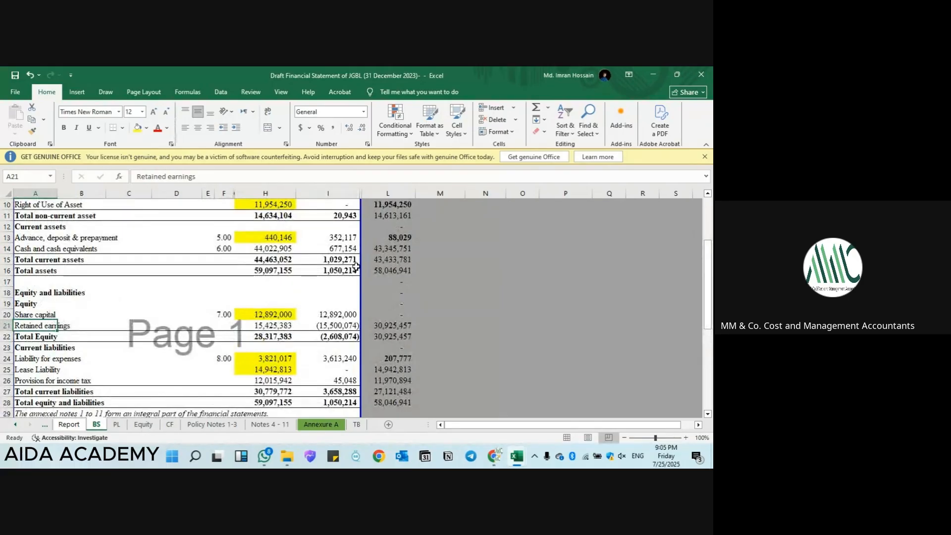
scroll(395, 268, "up", 1)
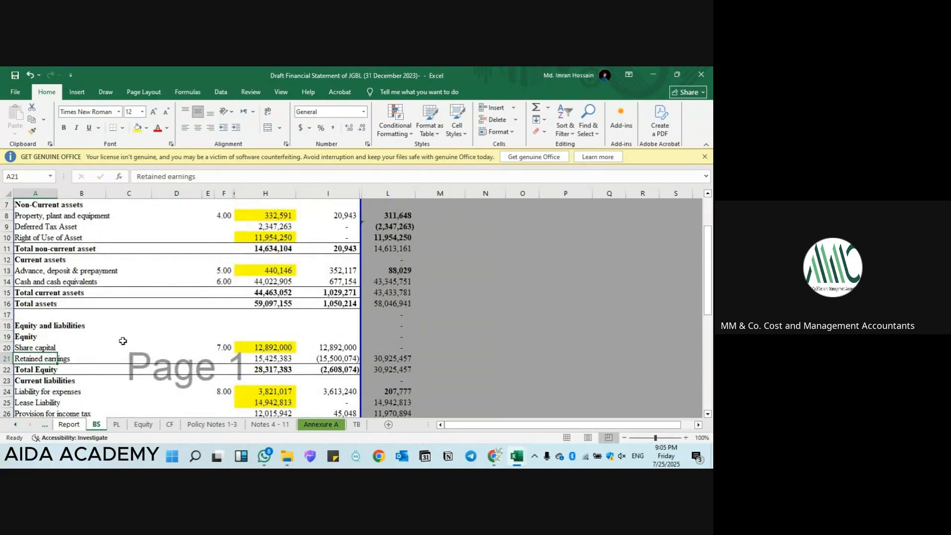
Step: Check the Net Profit before tax row in CF and the source of its current-year value in F7 against PL
scroll(123, 341, "down", 1)
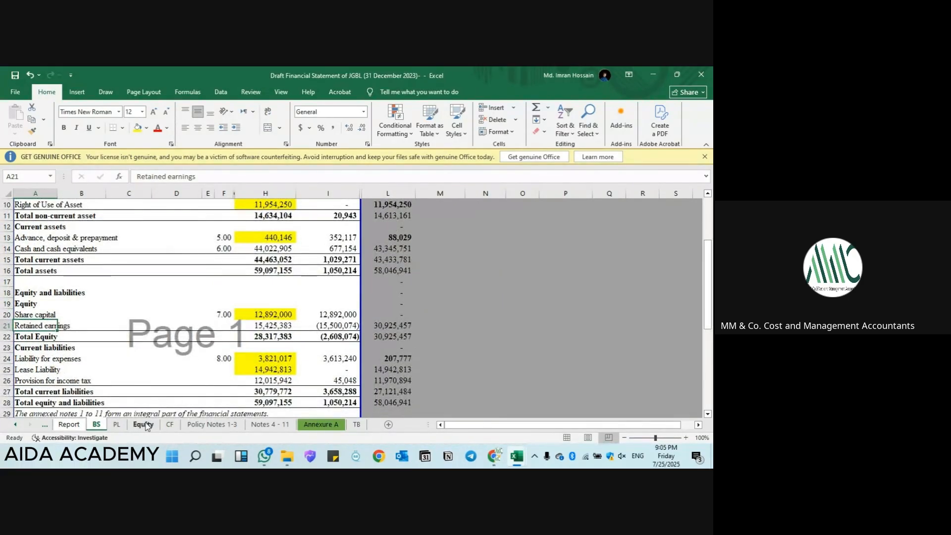
left_click(124, 426)
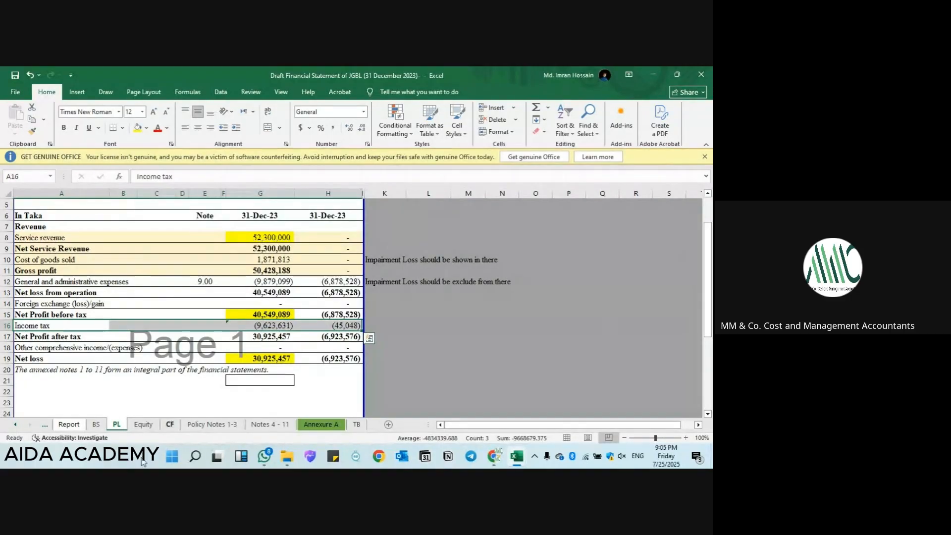
left_click(169, 424)
left_click_drag(30, 236, 292, 238)
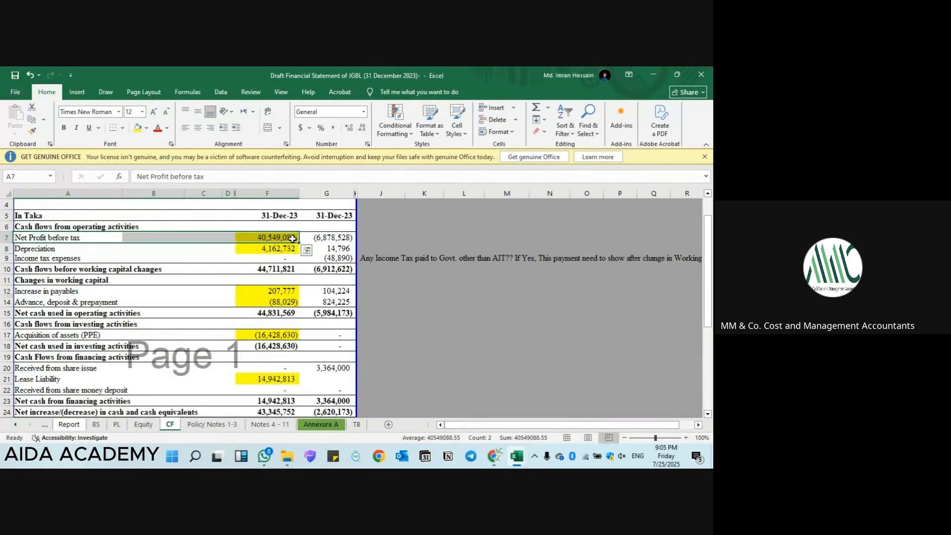
left_click(269, 237)
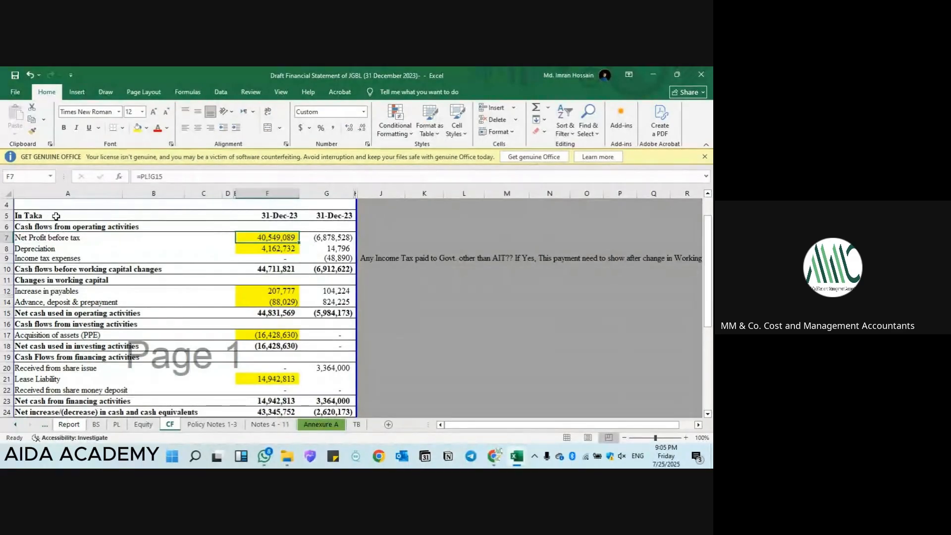
Step: Compare the Advance, deposit & prepayment difference in BS with the matching working capital row in CF
left_click(96, 425)
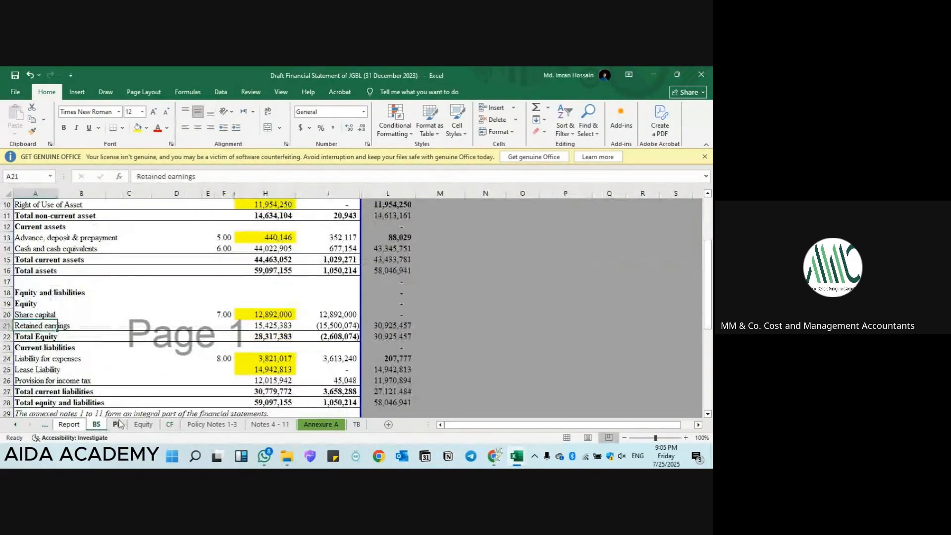
left_click_drag(55, 303, 270, 302)
left_click(390, 304)
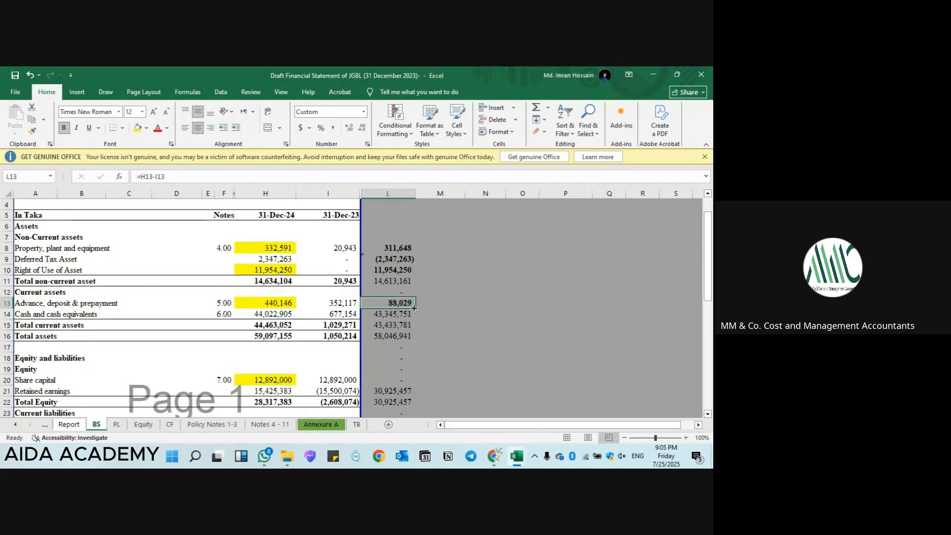
left_click(276, 303)
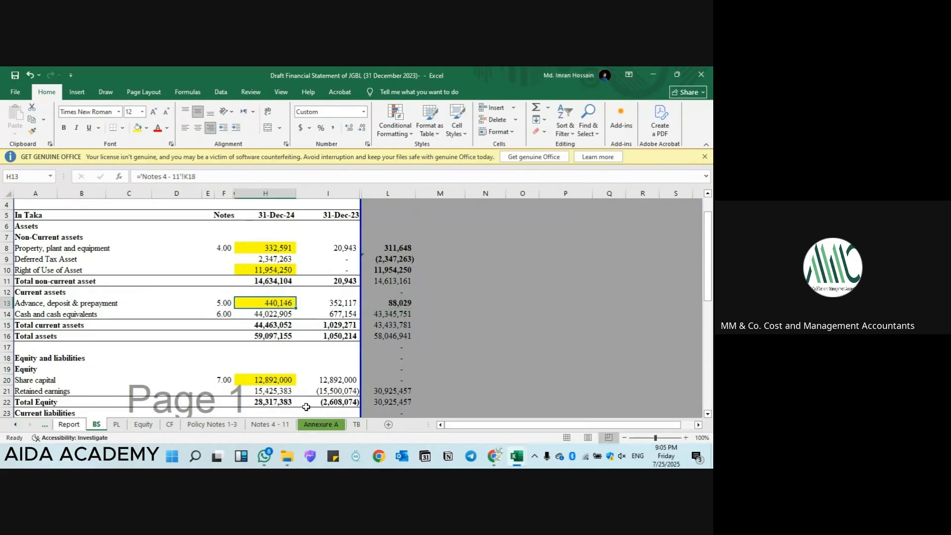
left_click(170, 425)
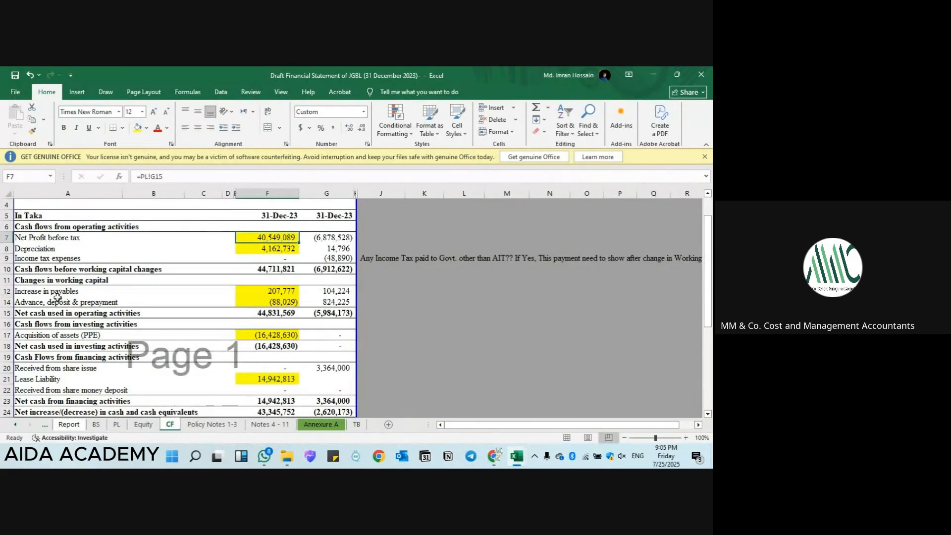
left_click_drag(26, 298, 280, 309)
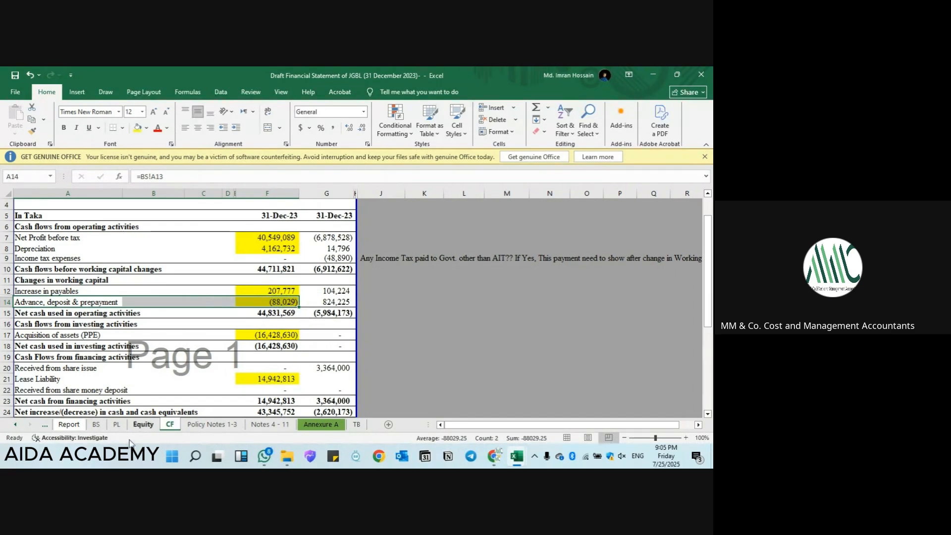
Step: Review the Share capital and Liability for expenses rows in BS together with their year-on-year differences in column L
left_click(117, 425)
left_click(96, 425)
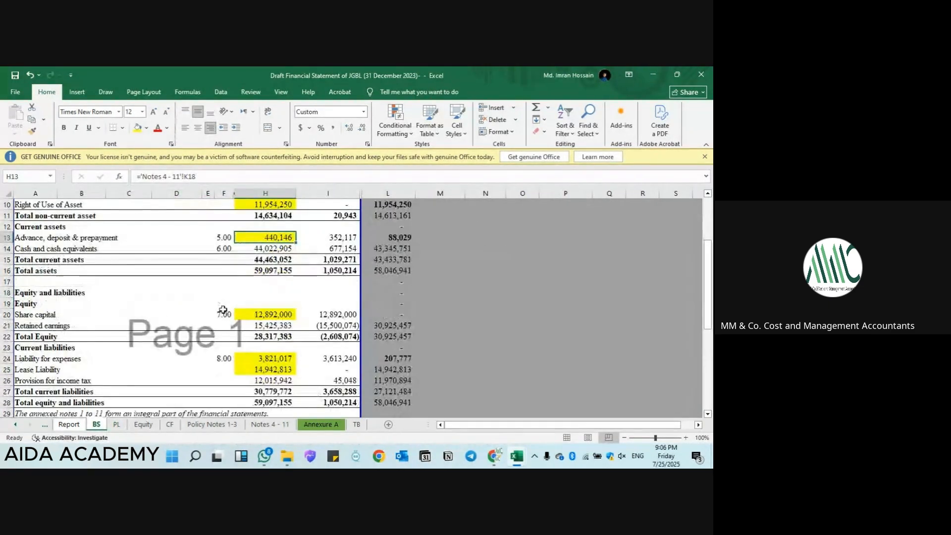
scroll(106, 336, "down", 2)
left_click_drag(31, 246, 345, 250)
left_click(403, 249)
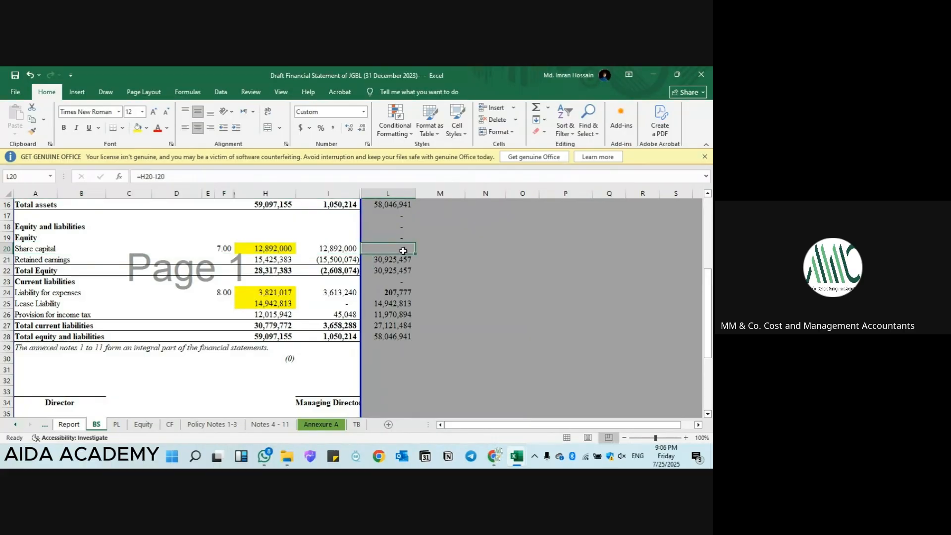
scroll(339, 290, "up", 1)
left_click_drag(45, 330, 305, 323)
left_click(404, 328)
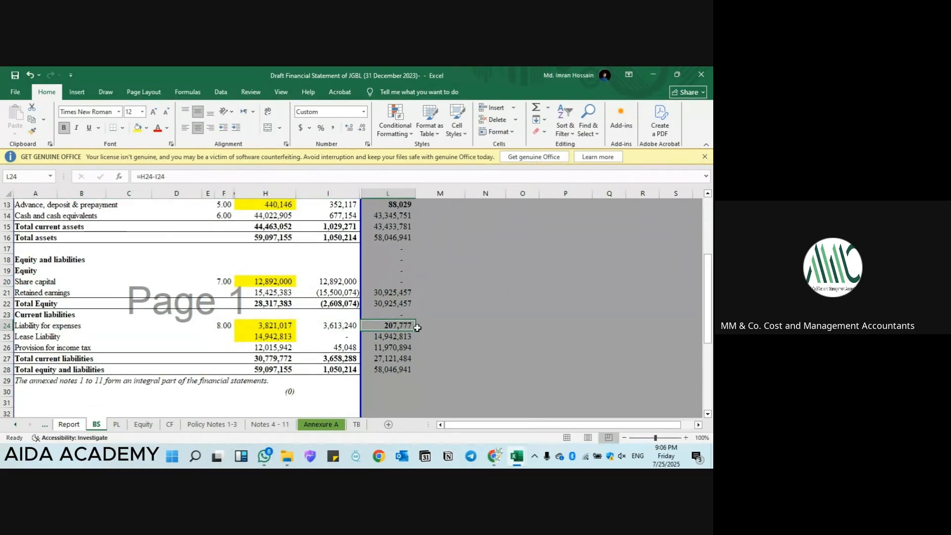
Step: Trace the Lease Liability in BS to the financing activities row in CF and inspect the formula in F21
scroll(224, 336, "down", 1)
left_click(39, 304)
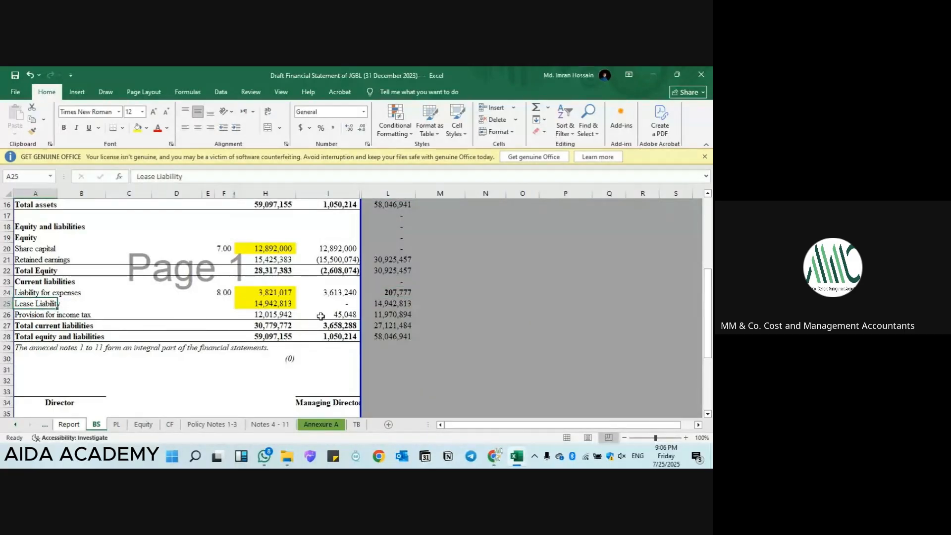
left_click(282, 304)
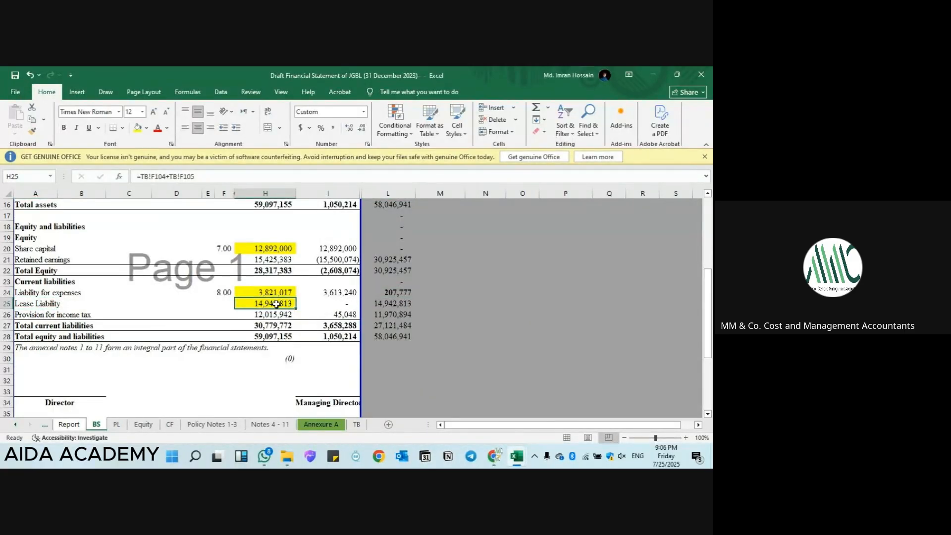
left_click(168, 425)
scroll(222, 353, "down", 3)
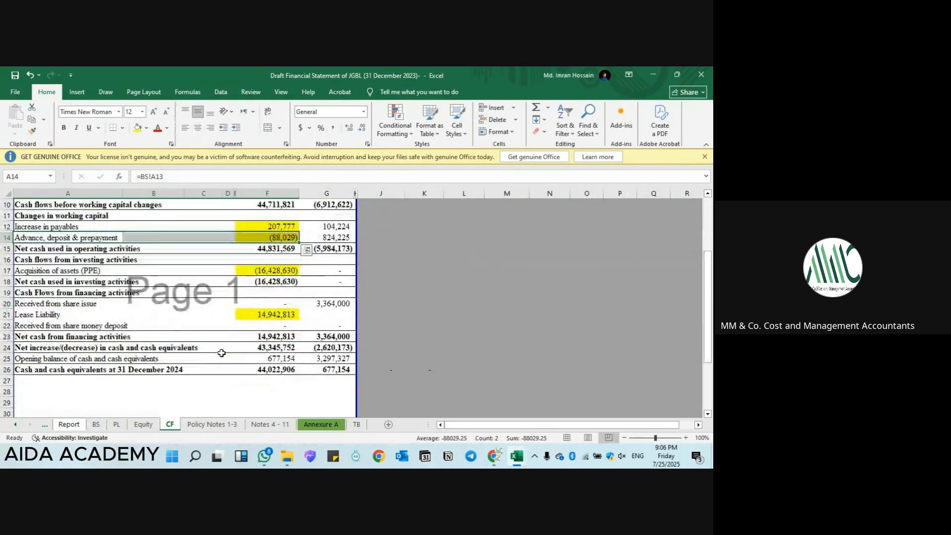
left_click_drag(25, 315, 277, 315)
left_click(270, 315)
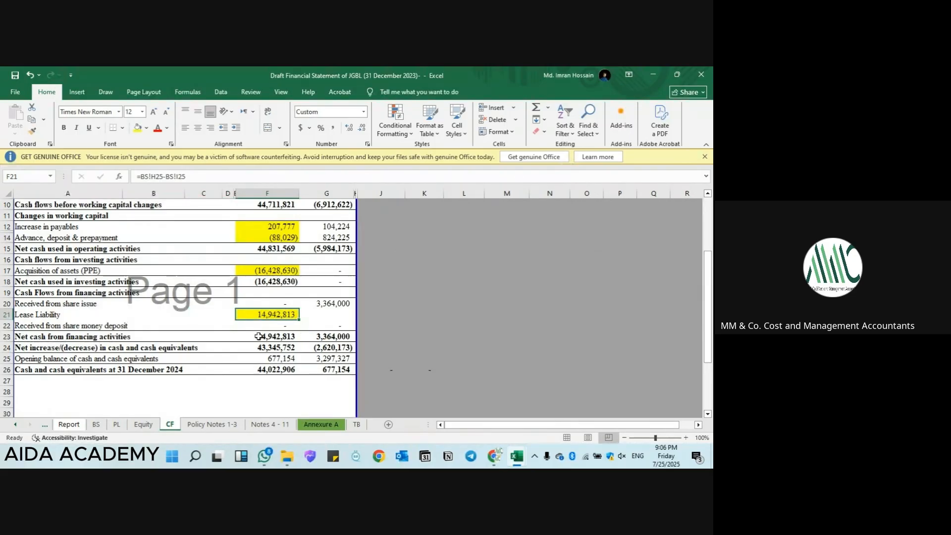
Step: Add a check in CF cell F27 subtracting the Notes 4 - 11 cash closing balance, K25, from F26, and save the workbook
scroll(287, 323, "down", 2)
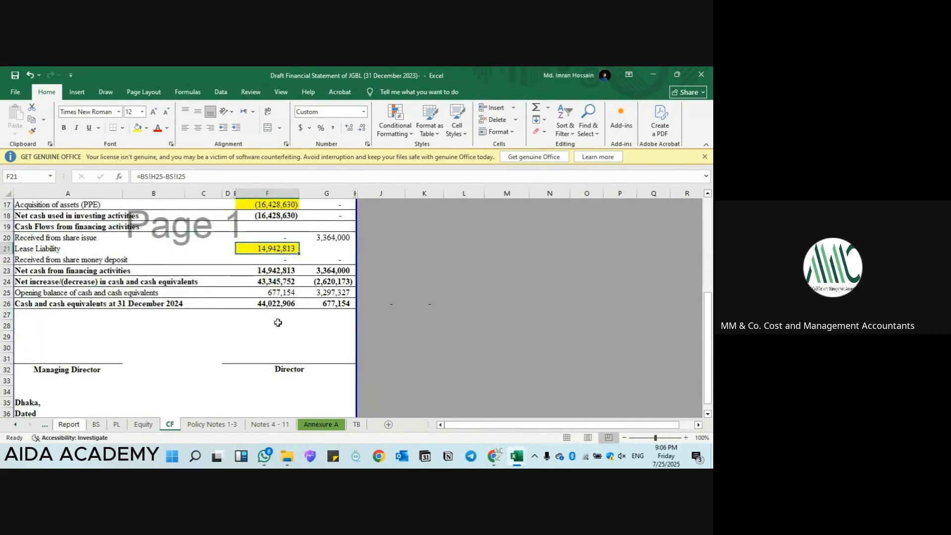
left_click(278, 317)
type("=")
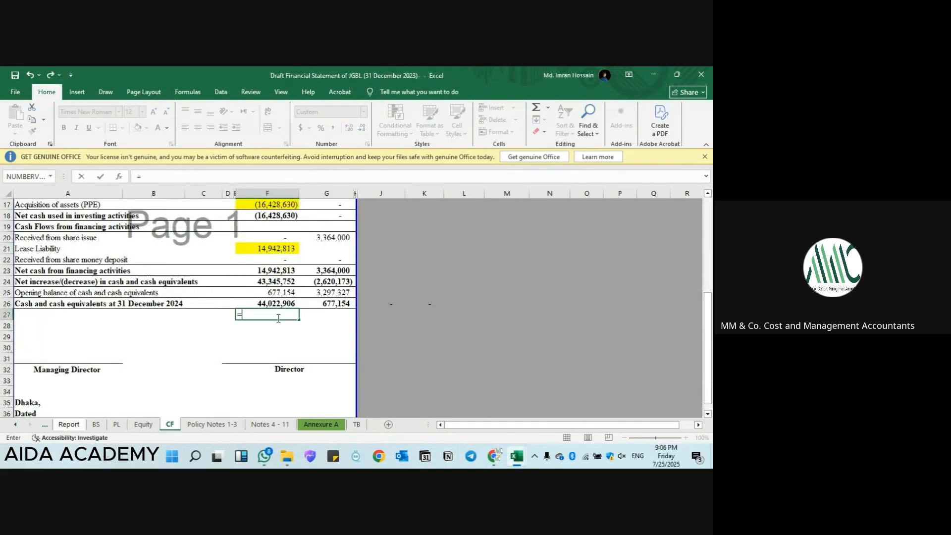
key("Up")
type("-")
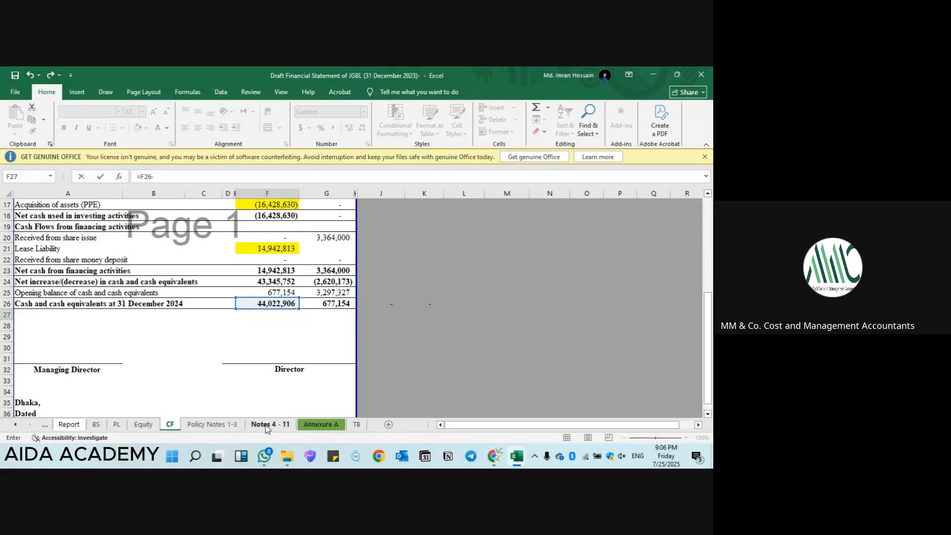
left_click(270, 424)
scroll(301, 315, "down", 2)
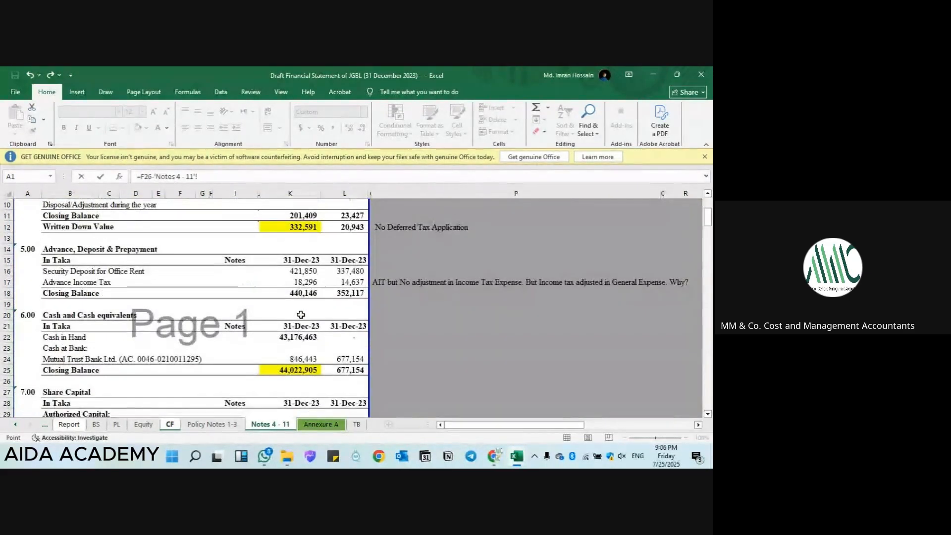
left_click(290, 336)
key("Return")
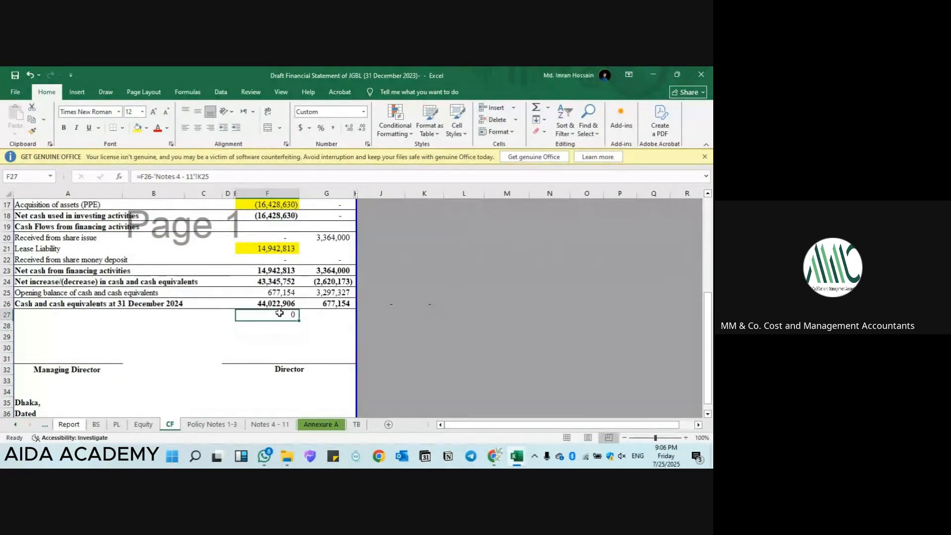
left_click(279, 314)
key("ctrl+s")
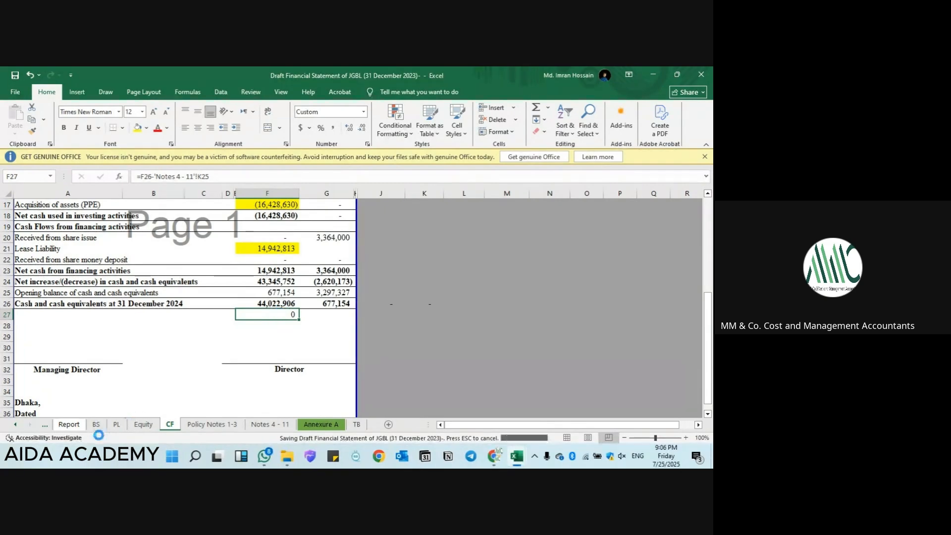
left_click(97, 424)
left_click(116, 425)
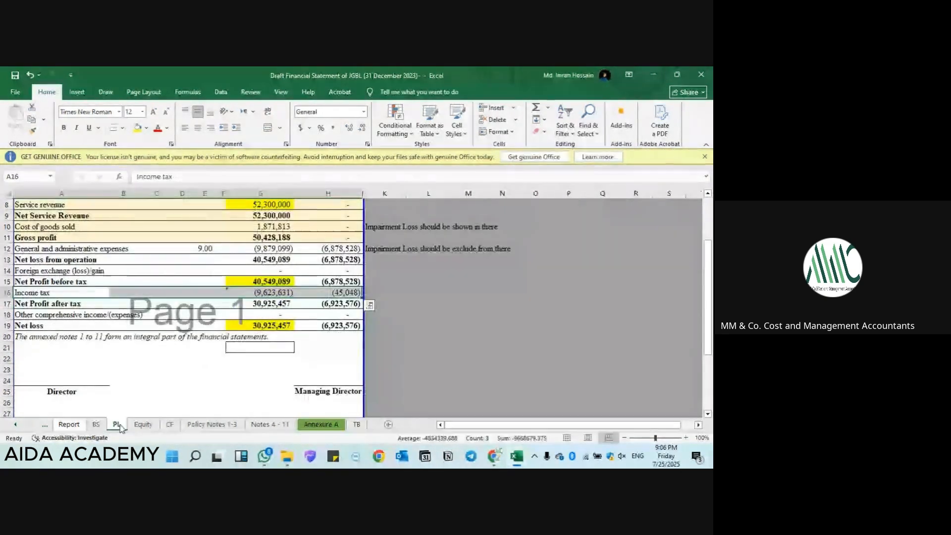
left_click(143, 425)
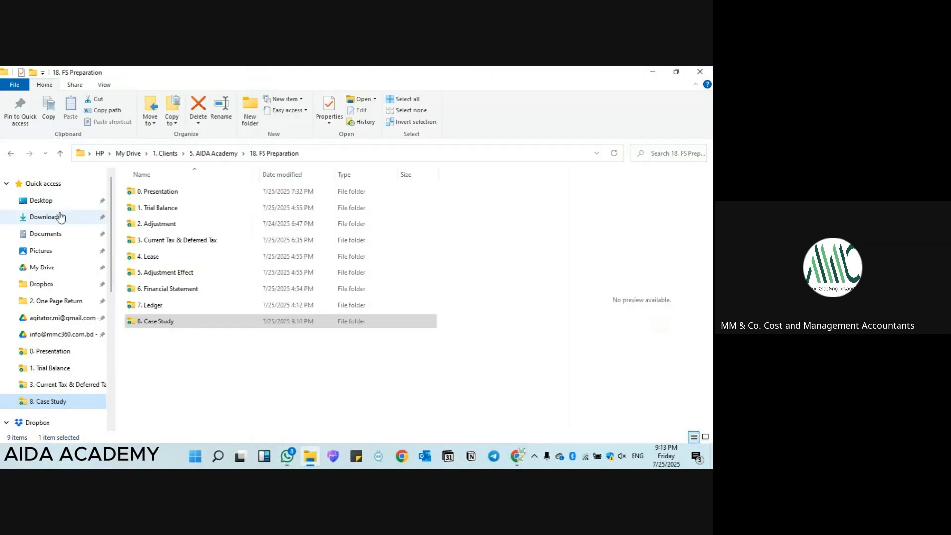
Step: Send the Draft Financial Statement of JGBL (31 December 2023) workbook from Downloads to the Step to Step FS Preparation group in WhatsApp
left_click(45, 217)
left_click(146, 214)
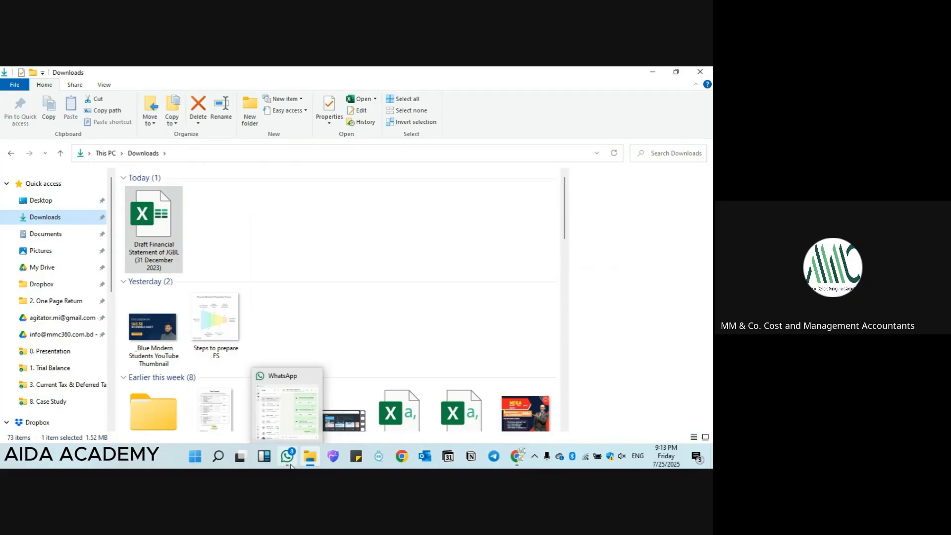
left_click(291, 465)
left_click_drag(141, 243, 491, 352)
left_click(673, 416)
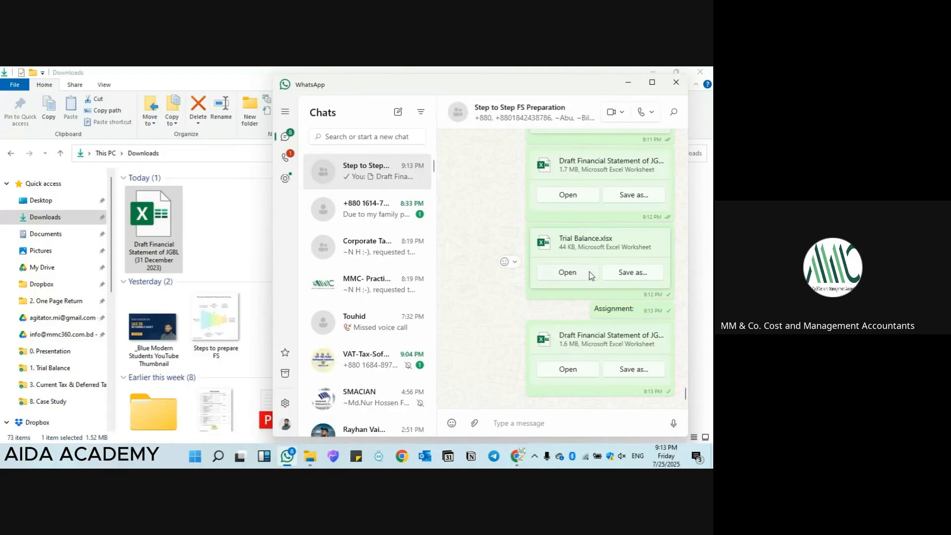
Step: Look through the earlier messages in the Step to Step FS Preparation group chat
scroll(505, 263, "up", 15)
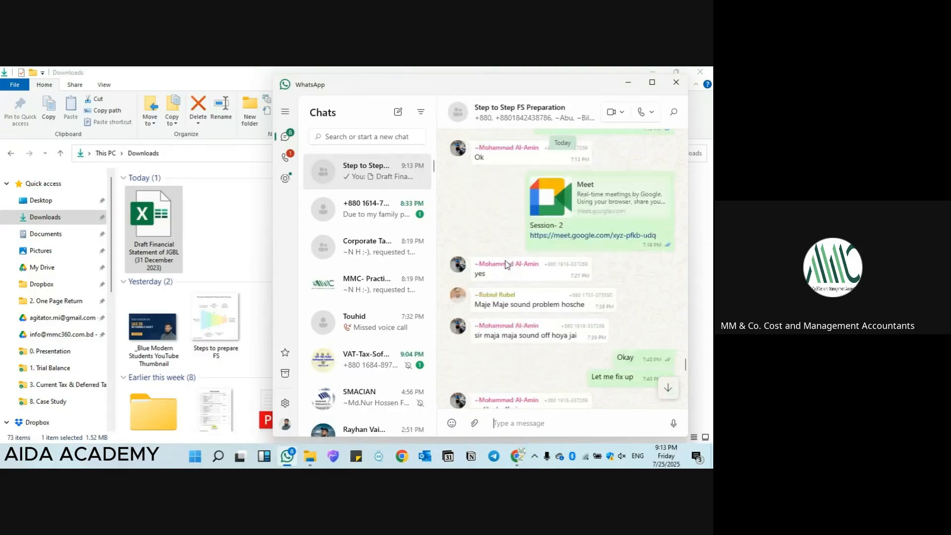
scroll(505, 261, "up", 15)
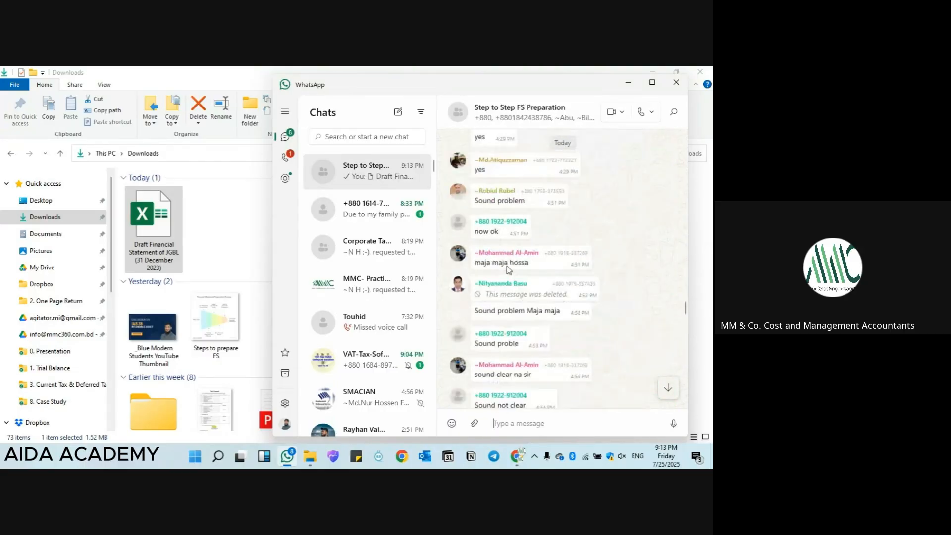
scroll(507, 266, "down", 20)
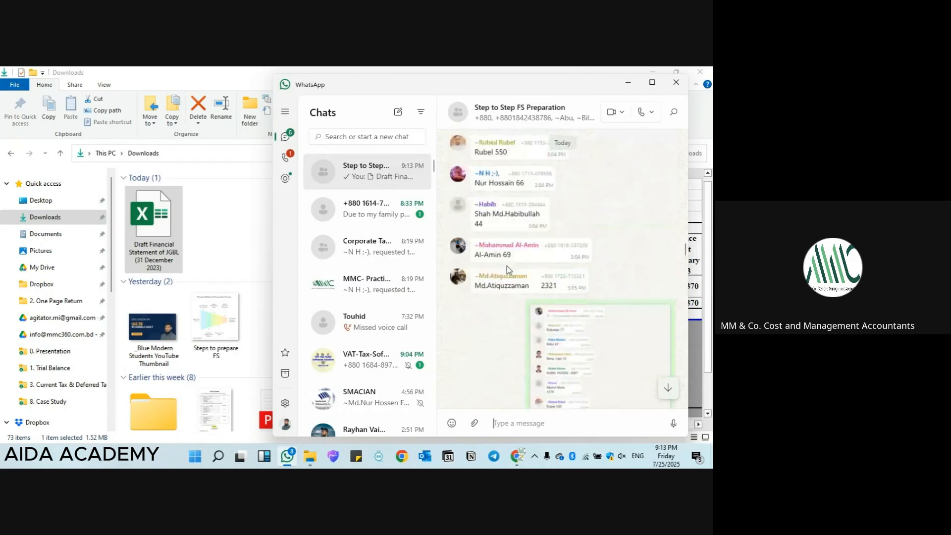